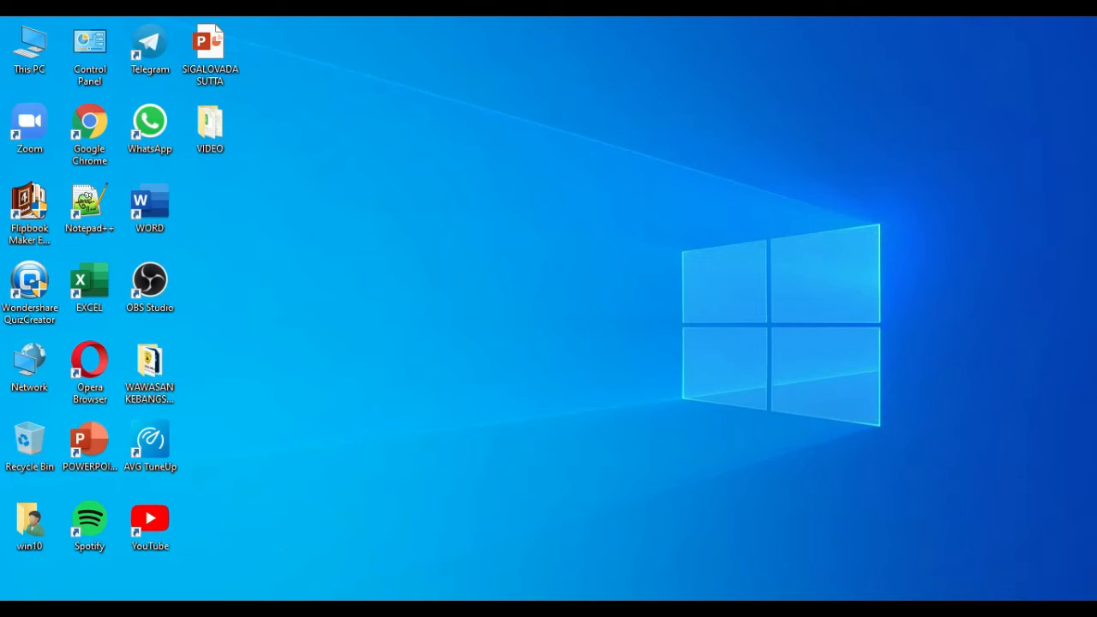
- Open Google Chrome in a maximized window and search the web for "puzzle maker"
double_click(107, 132)
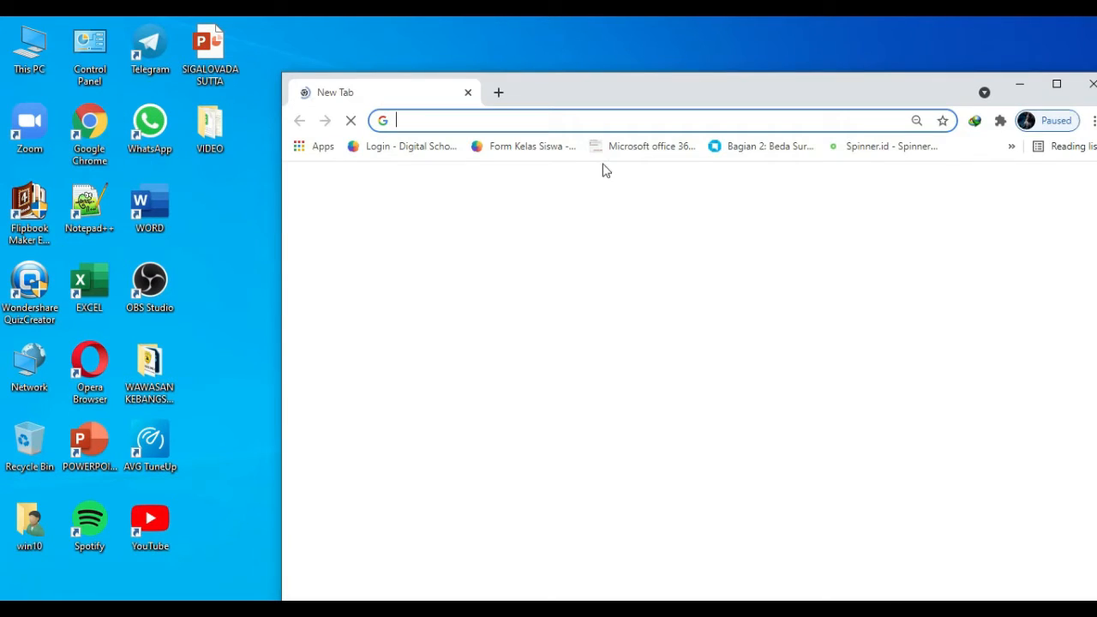
click(1054, 81)
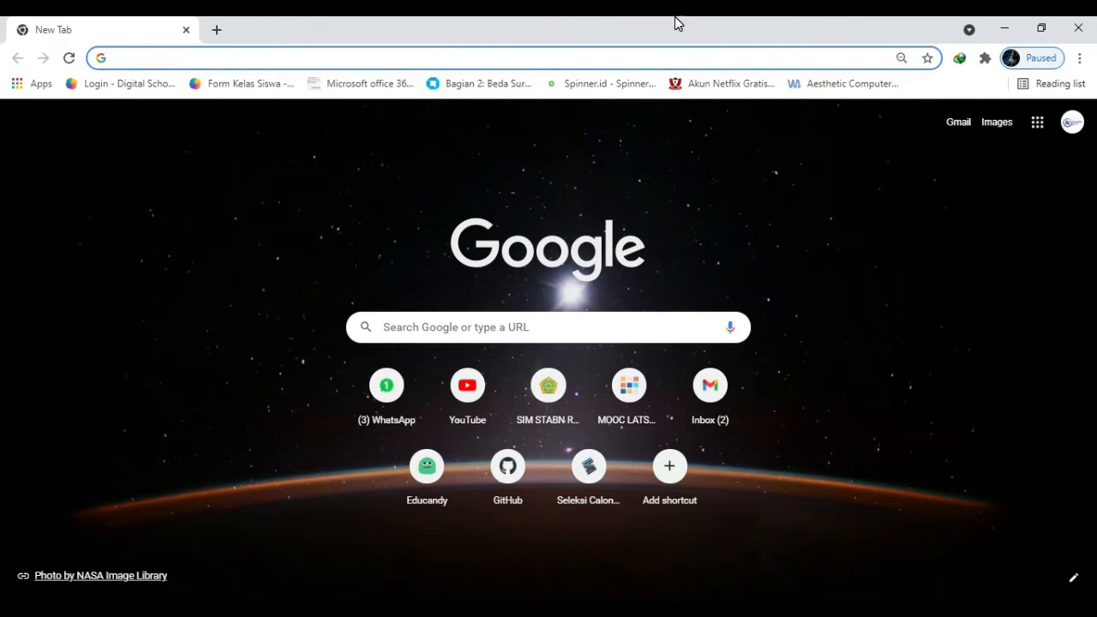
text(puz)
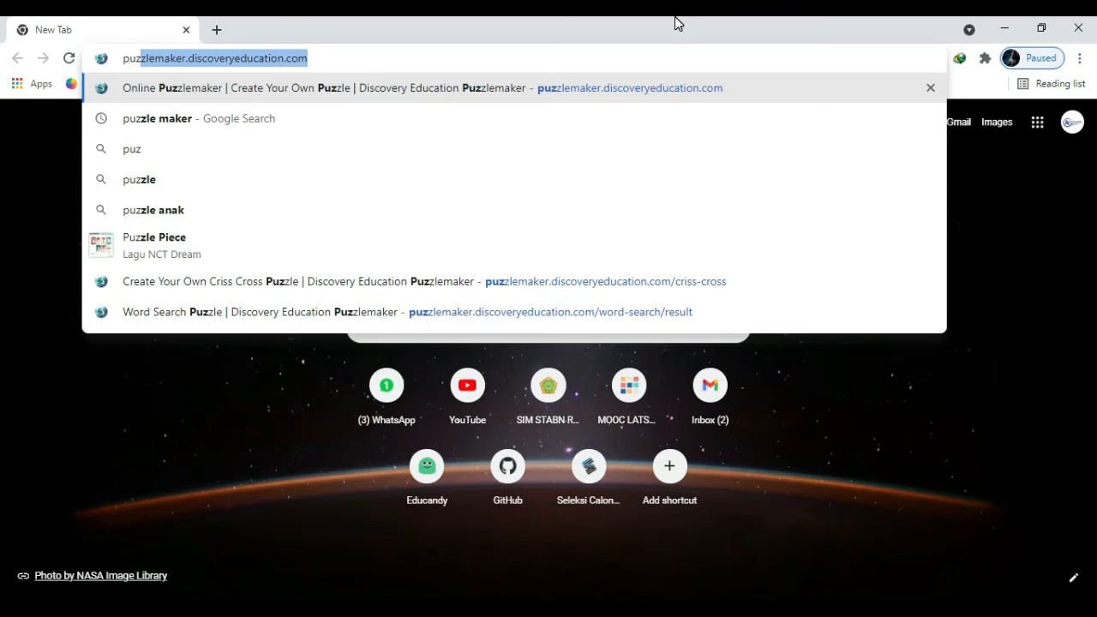
key(Right)
key(BackSpace)
key(BackSpace)
key(BackSpace)
key(BackSpace)
key(BackSpace)
key(BackSpace)
key(BackSpace)
key(BackSpace)
key(BackSpace)
key(BackSpace)
key(BackSpace)
key(BackSpace)
key(BackSpace)
key(BackSpace)
key(BackSpace)
key(BackSpace)
key(BackSpace)
key(BackSpace)
key(BackSpace)
key(BackSpace)
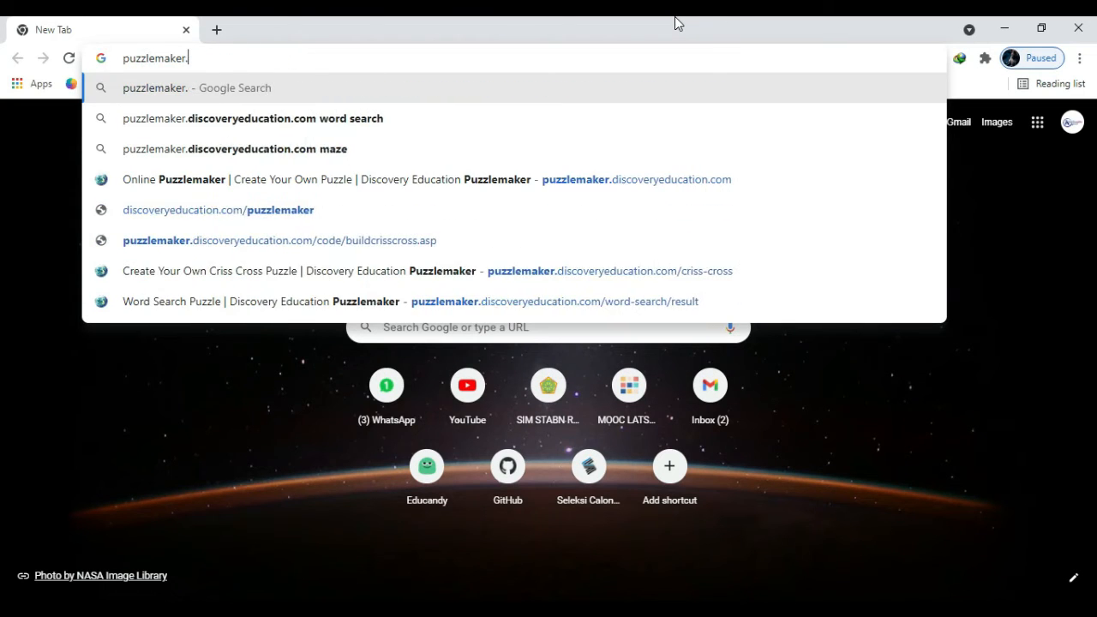
key(BackSpace)
key(BackSpace)
key(BackSpace)
key(Left)
key(Left)
key(Left)
key(Left)
key(Left)
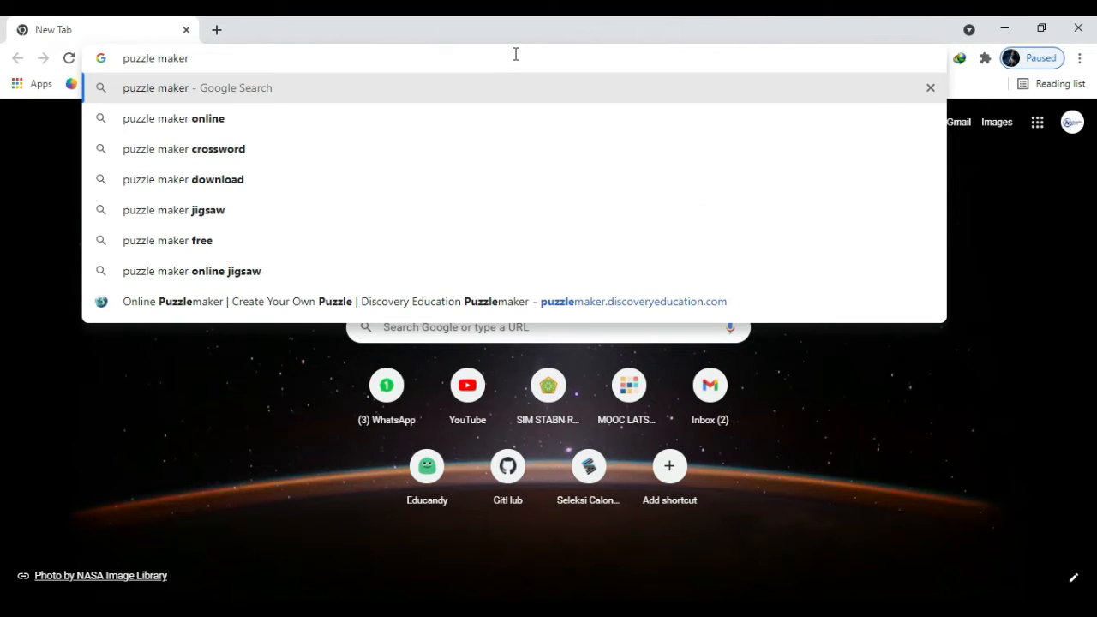
key(Return)
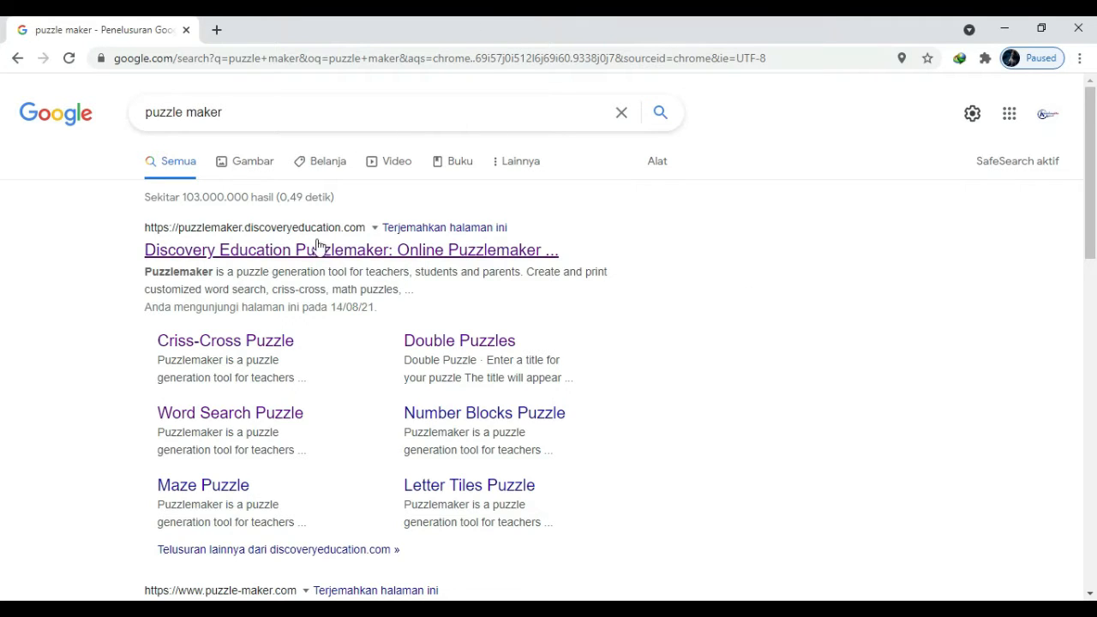
- Open the Discovery Education Puzzlemaker site from the search results and go to its Word Search puzzle form
click(258, 250)
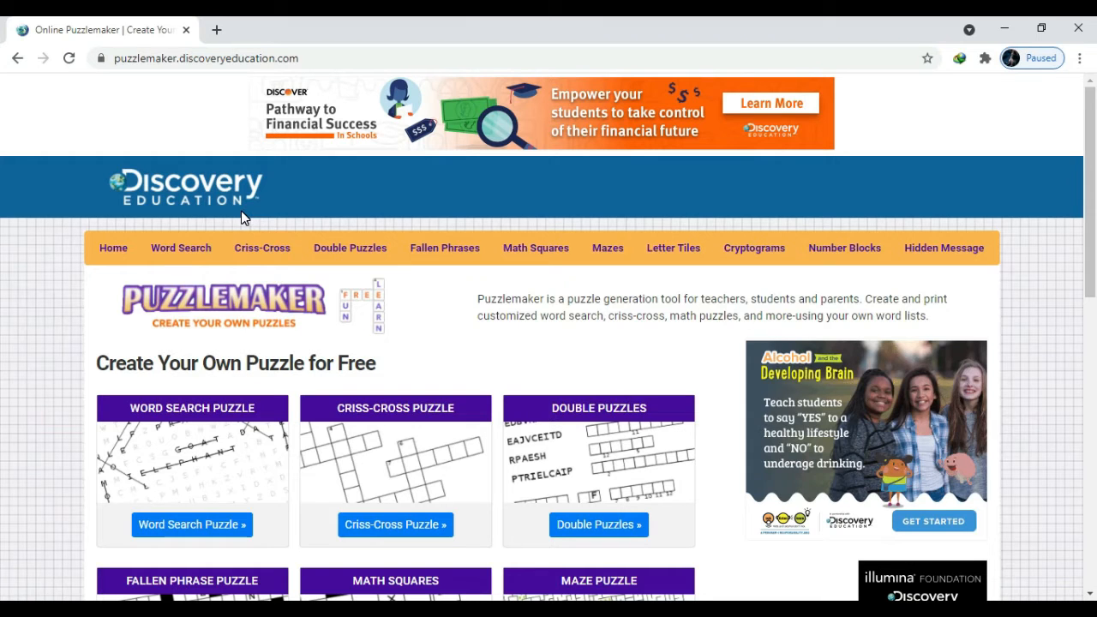
scroll(385, 524, down, 5)
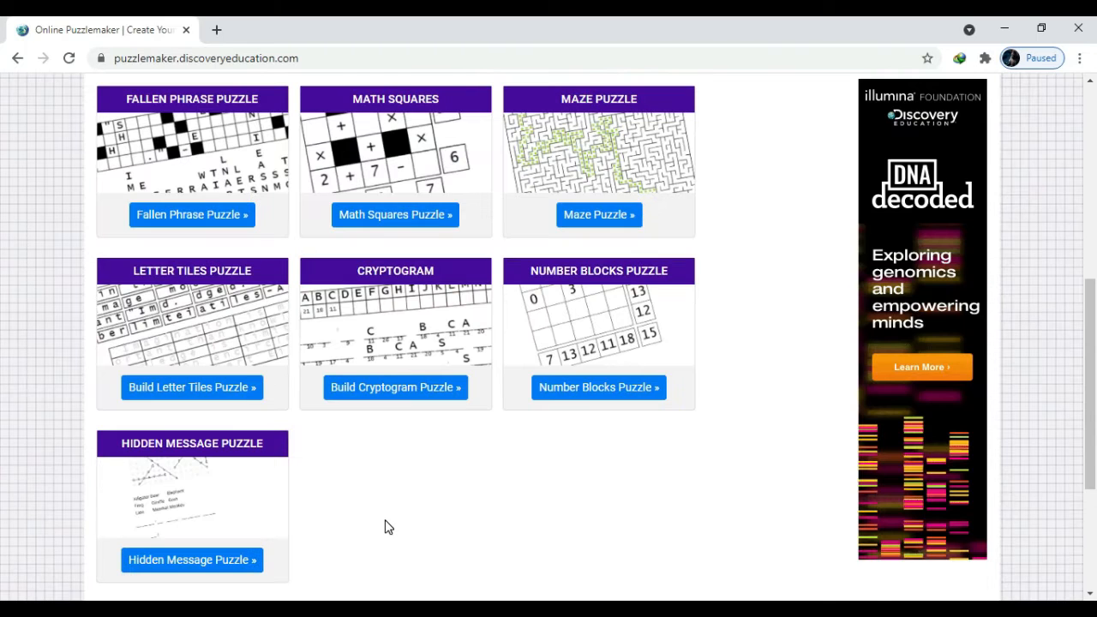
scroll(385, 524, up, 5)
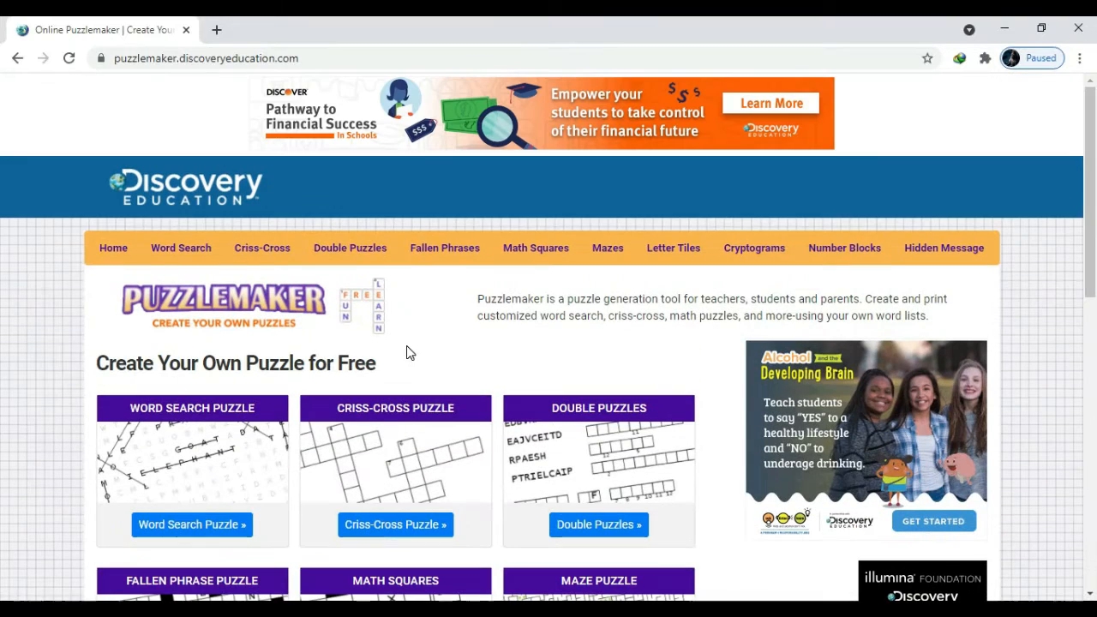
click(204, 263)
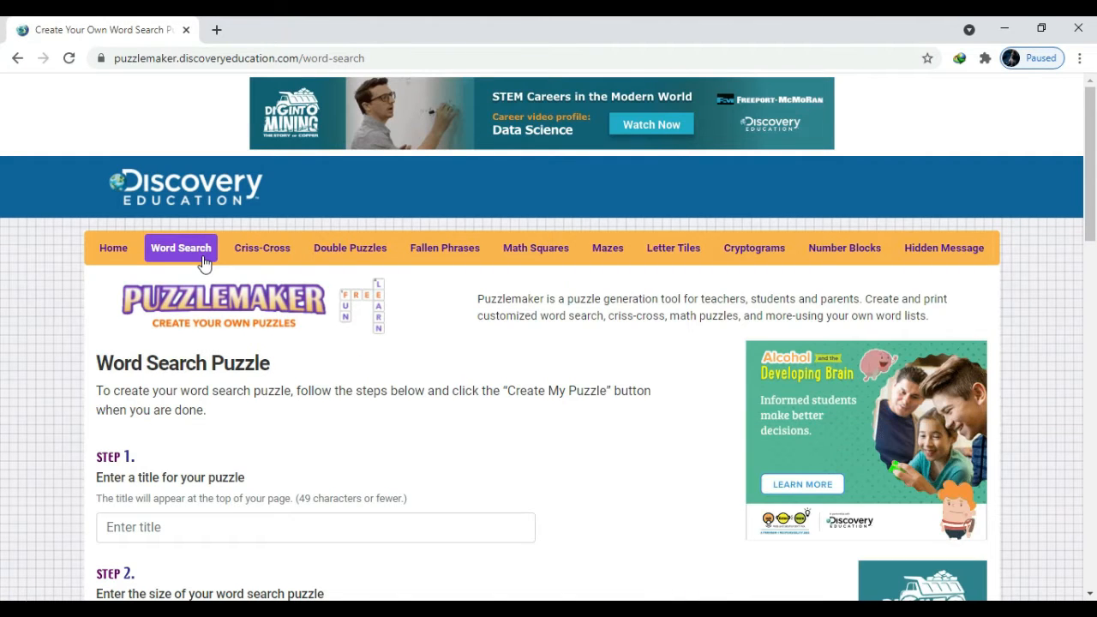
- Enter "Nama-Nama Hewan" as the title of the word search puzzle
scroll(197, 480, down, 3)
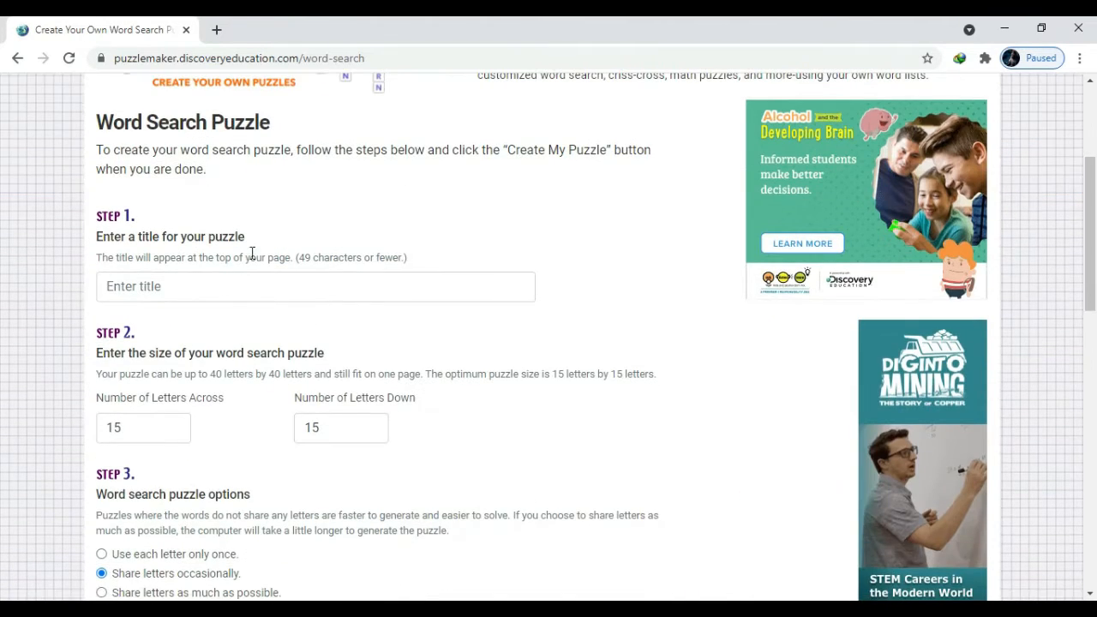
click(249, 295)
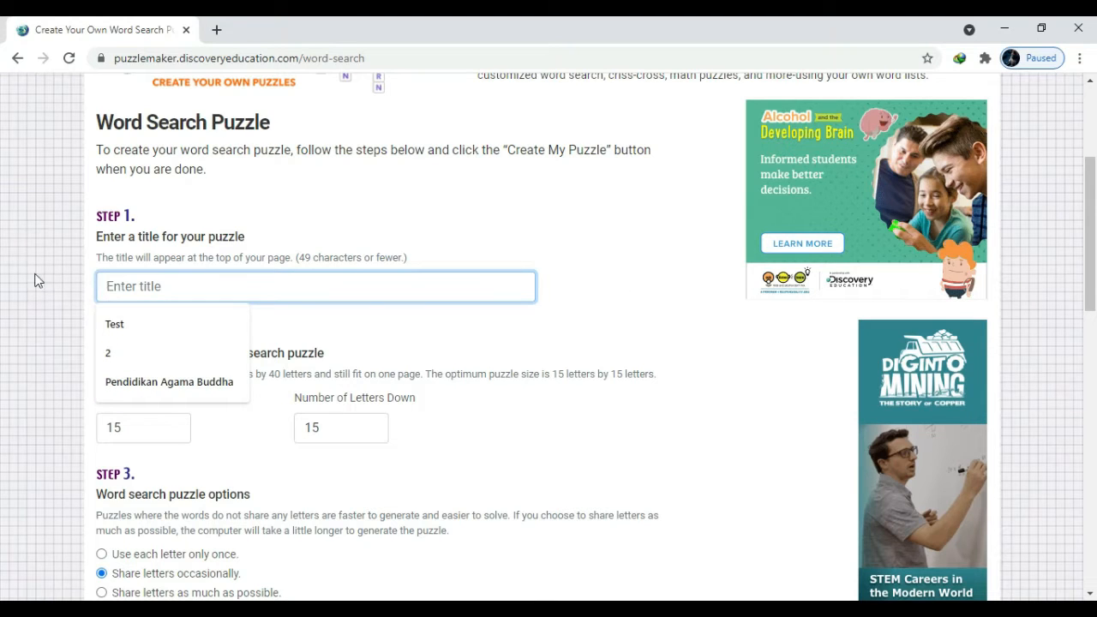
click(634, 321)
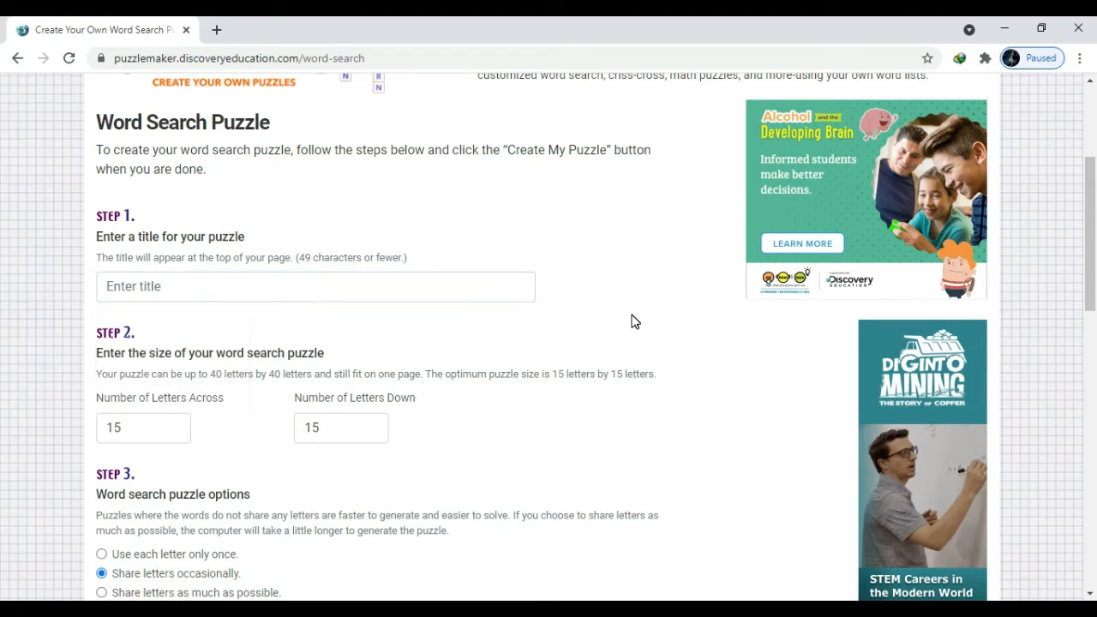
click(349, 287)
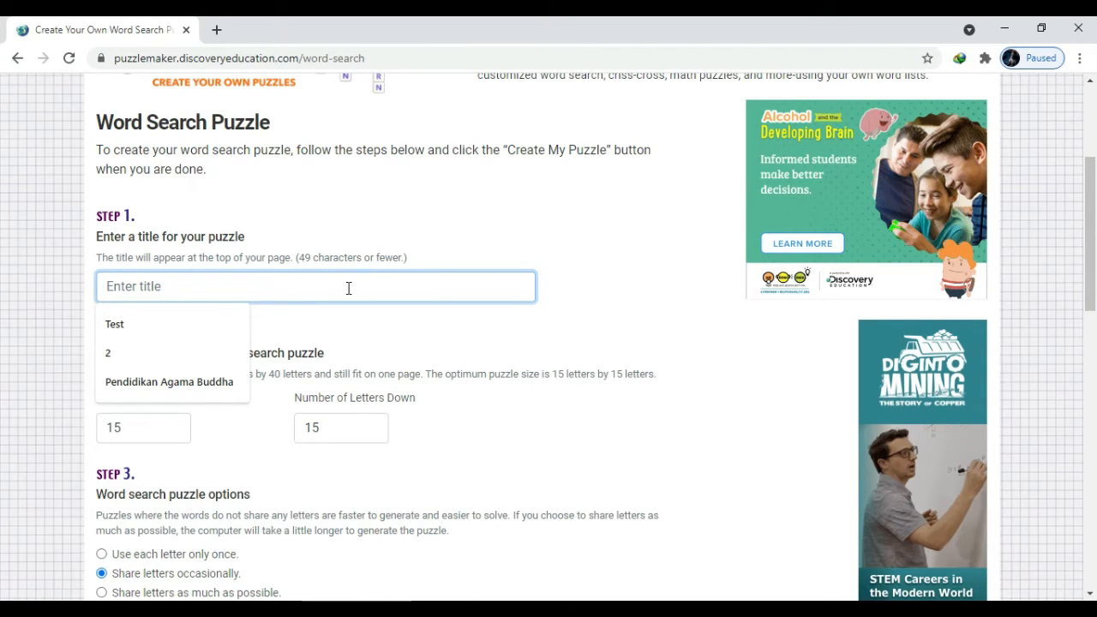
click(430, 231)
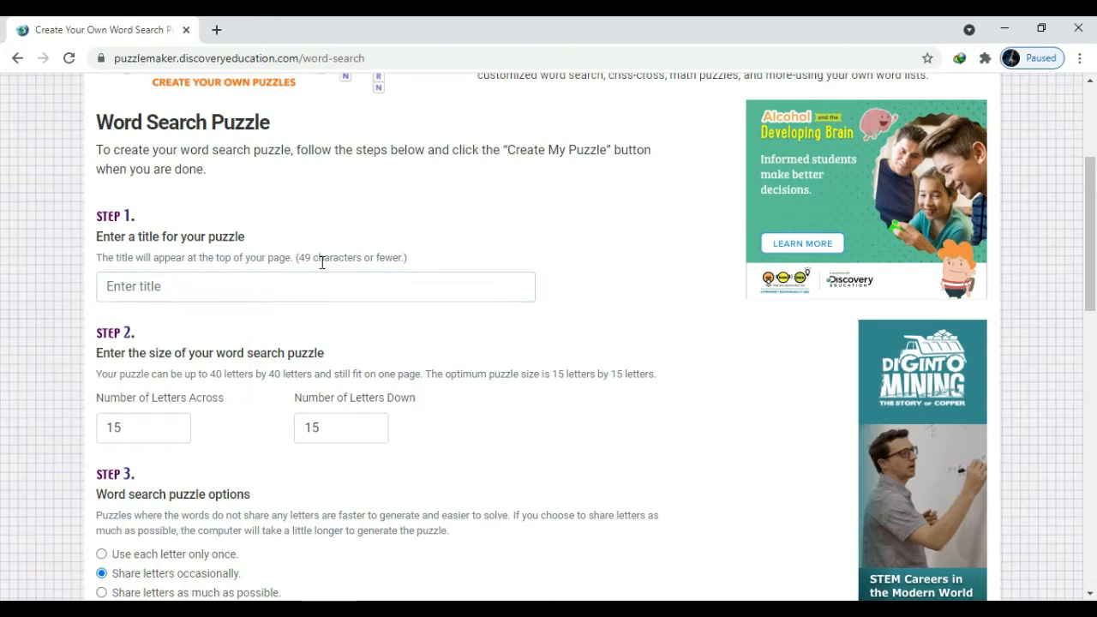
click(305, 275)
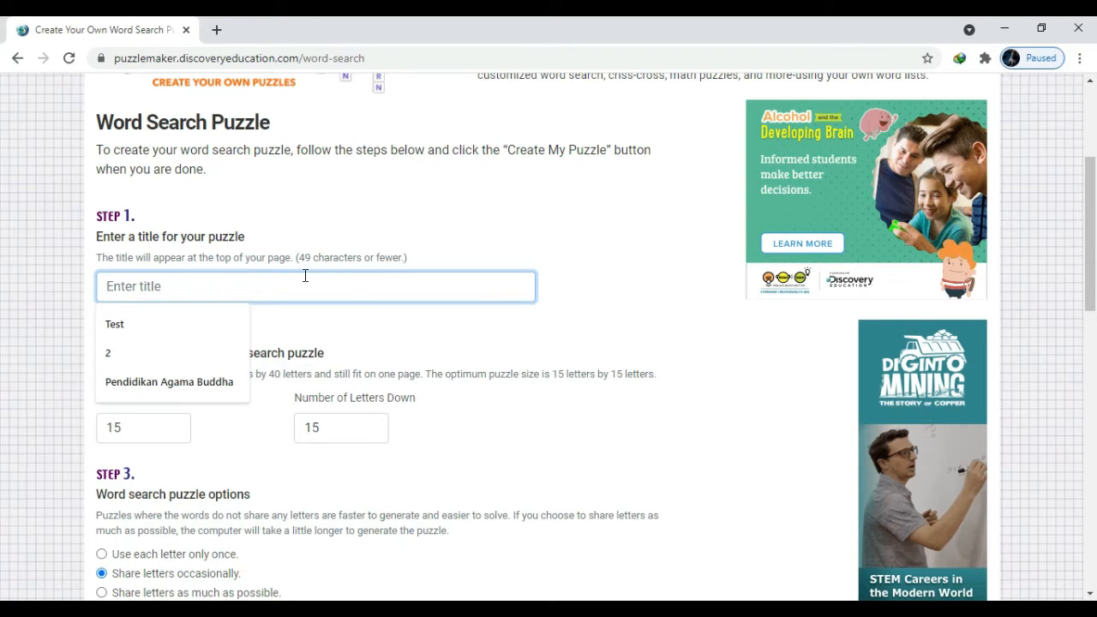
text(Ha)
key(BackSpace)
key(BackSpace)
text(Ba)
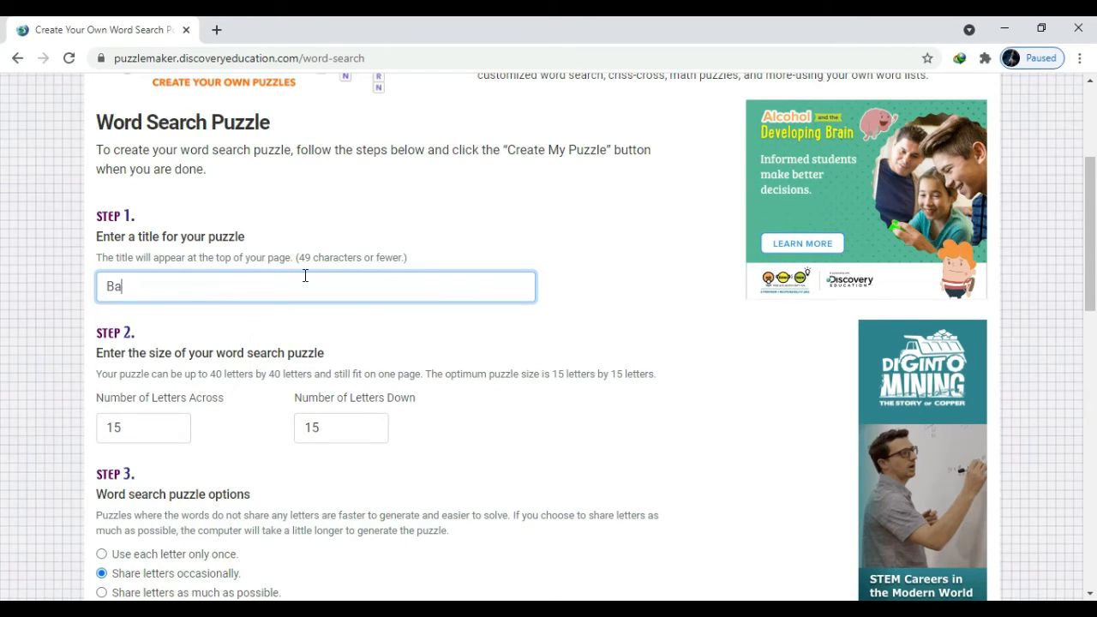
key(BackSpace)
key(BackSpace)
text(Nama-Nama Hewan)
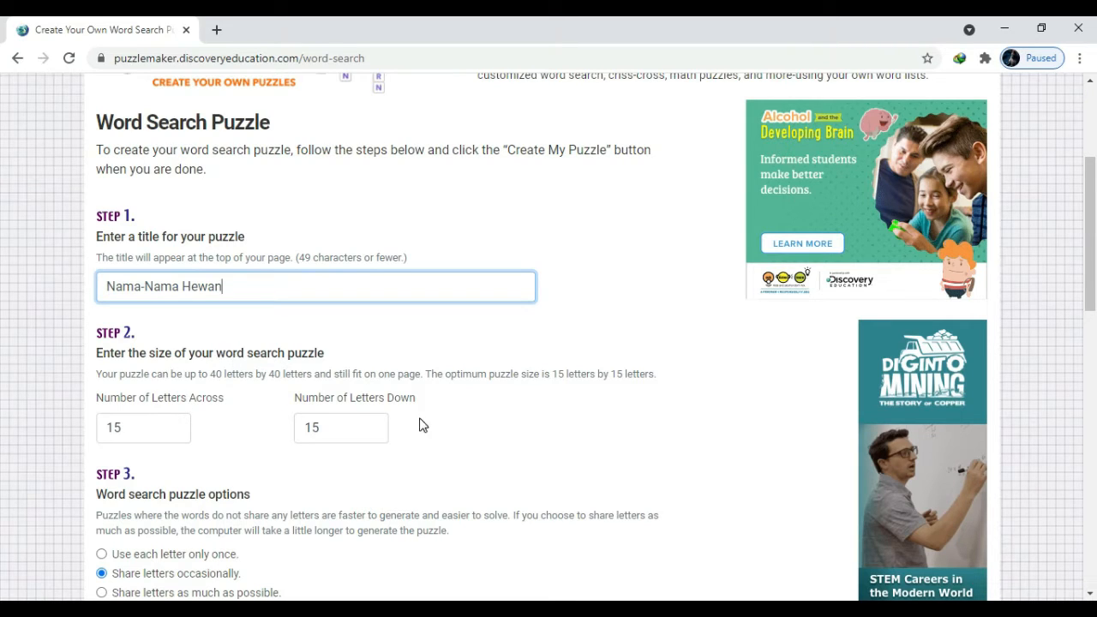
- Set the word search puzzle size to 25 letters across and 25 letters down
click(350, 428)
click(141, 433)
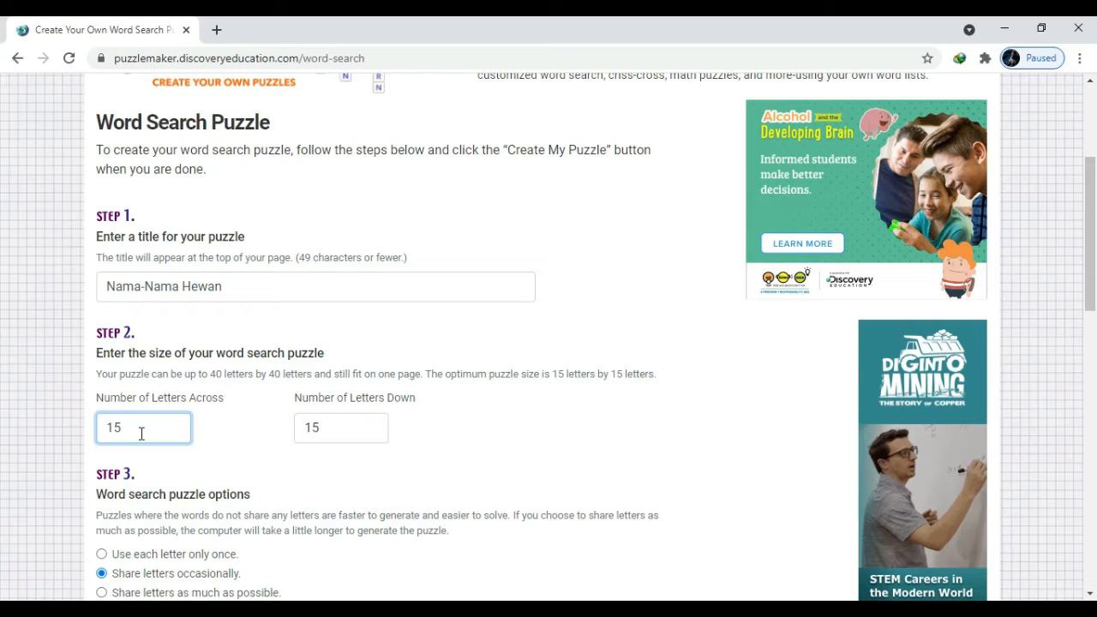
drag(142, 433, 91, 448)
text(25)
drag(358, 428, 231, 421)
text(25)
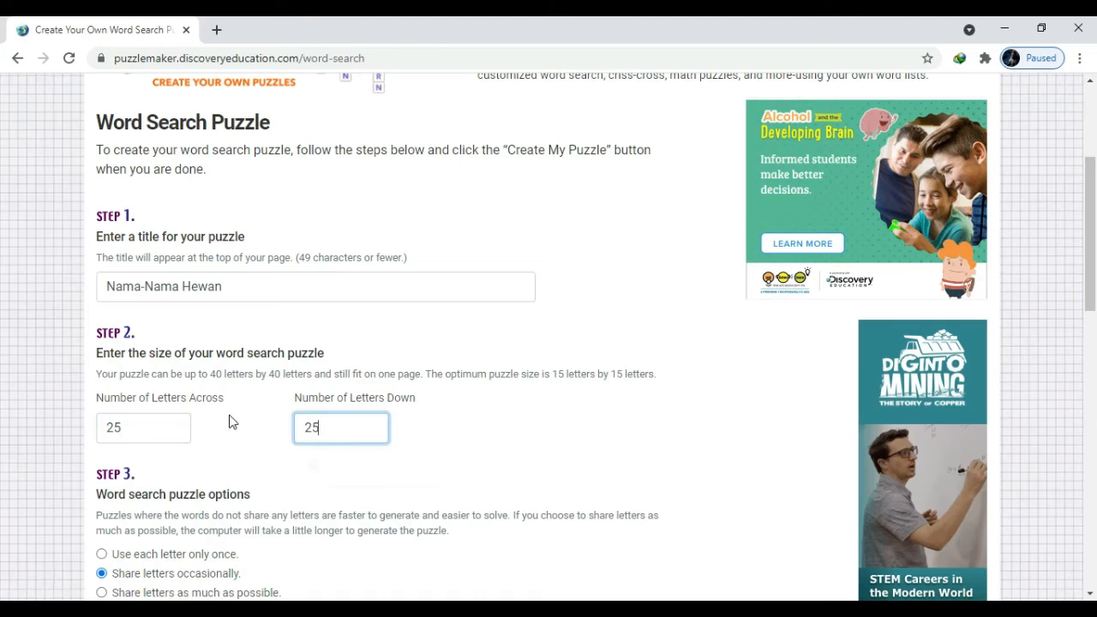
click(493, 428)
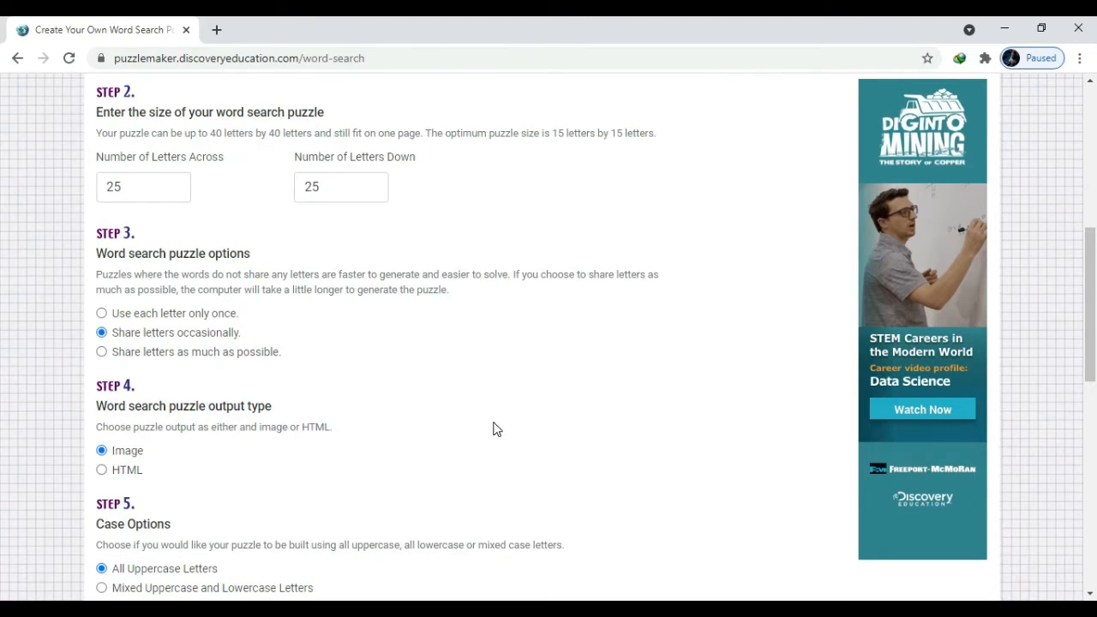
- Choose HTML as the output type of the word search puzzle
scroll(484, 411, down, 3)
scroll(485, 411, up, 3)
click(104, 475)
- Fill the puzzle word list with the sample data and clear the list again
scroll(281, 454, down, 3)
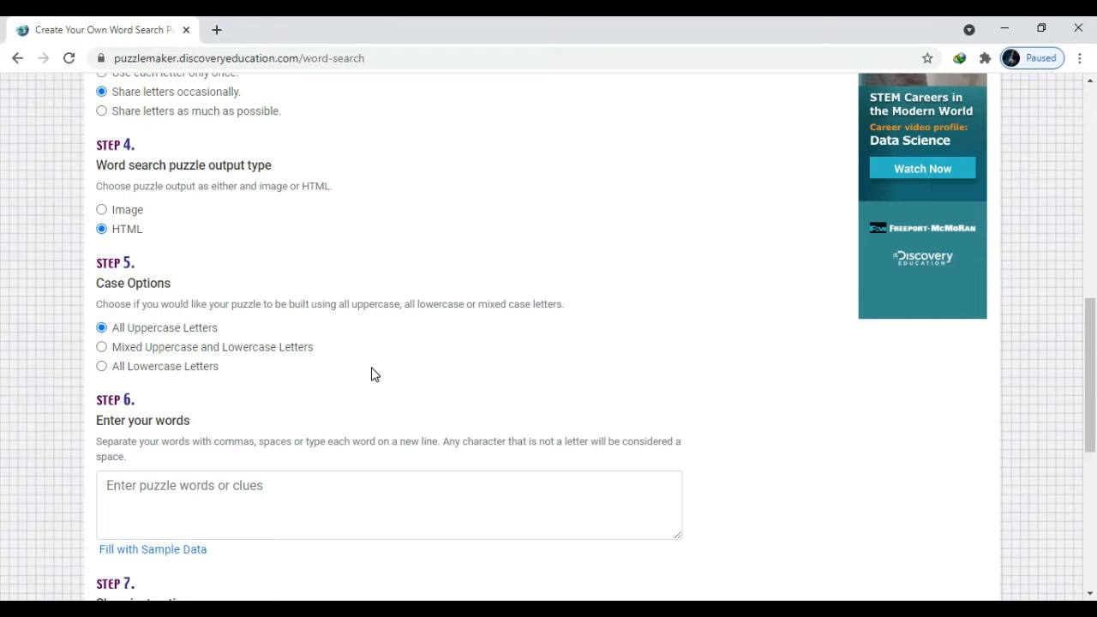
click(189, 490)
scroll(192, 491, down, 3)
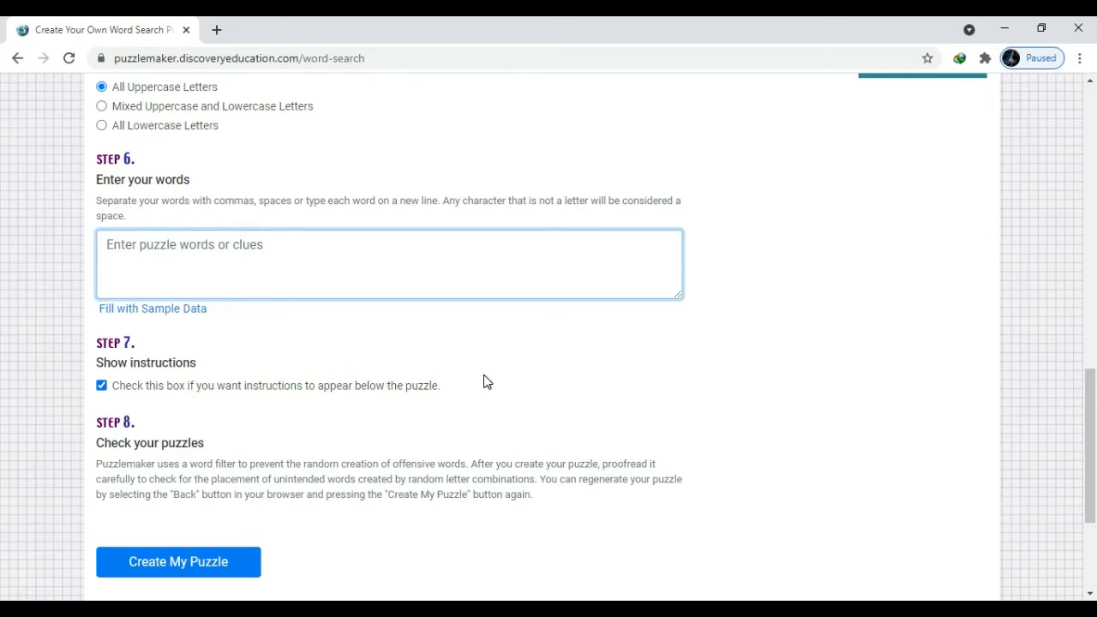
click(167, 317)
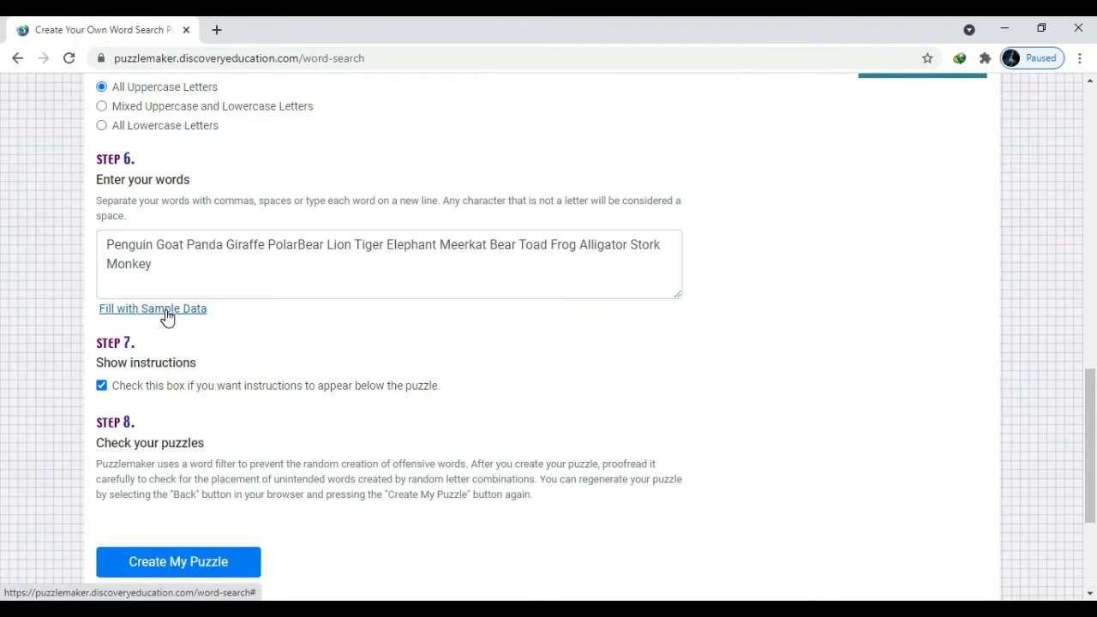
click(162, 271)
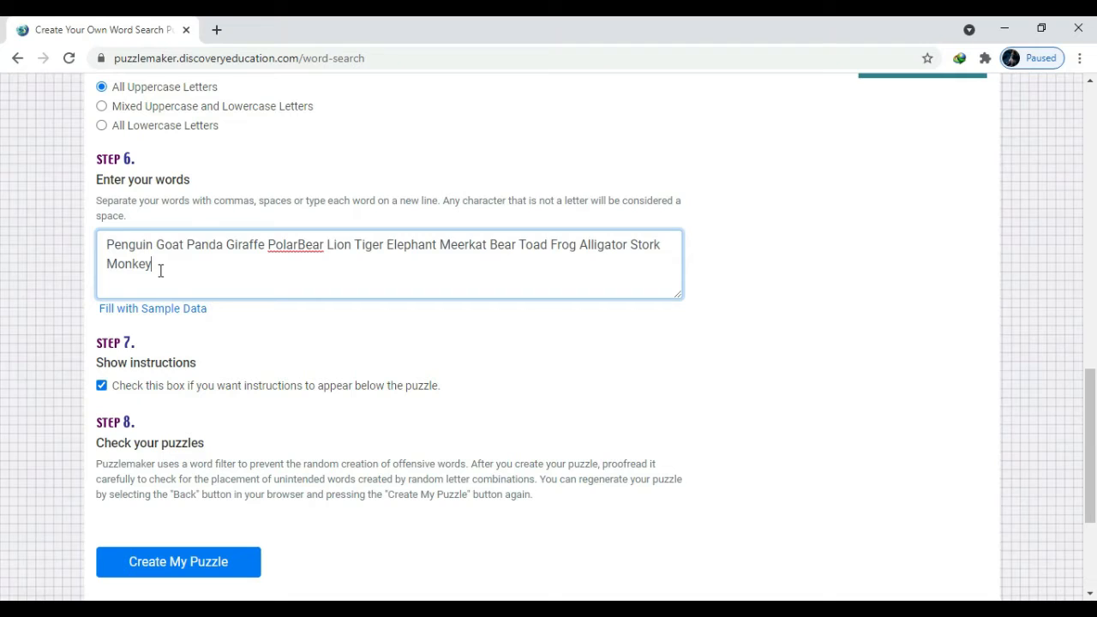
drag(154, 264, 102, 242)
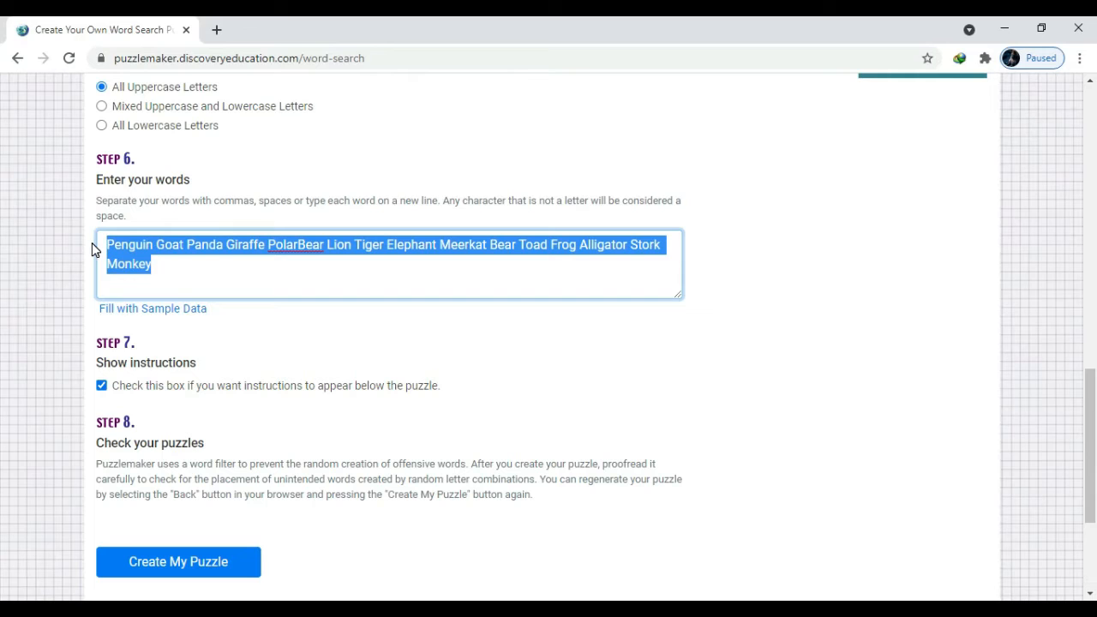
key(BackSpace)
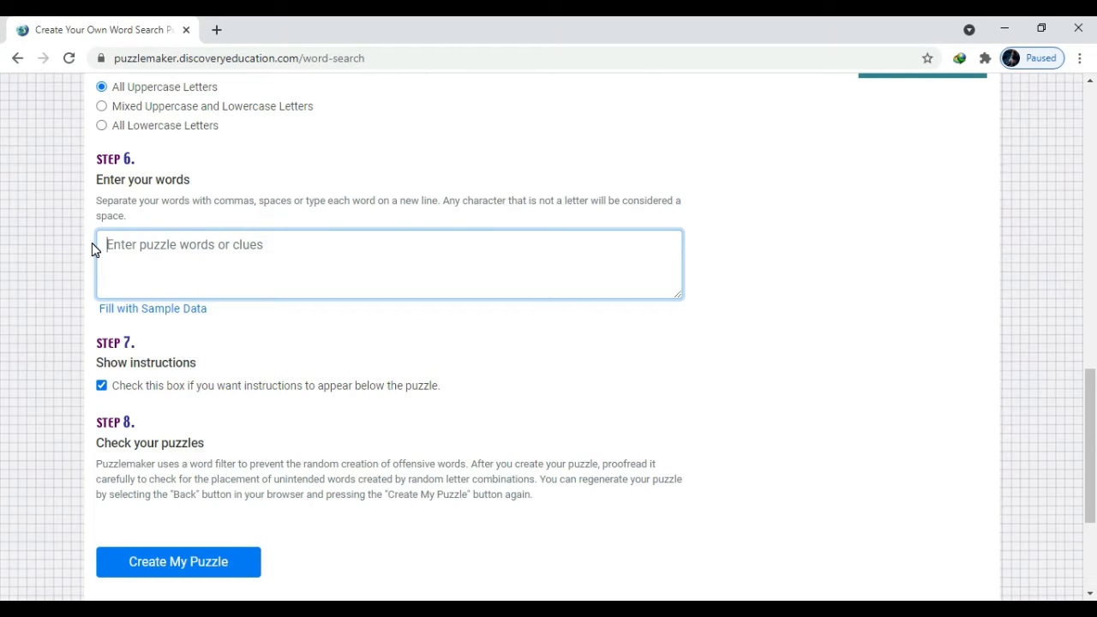
text(kambing )
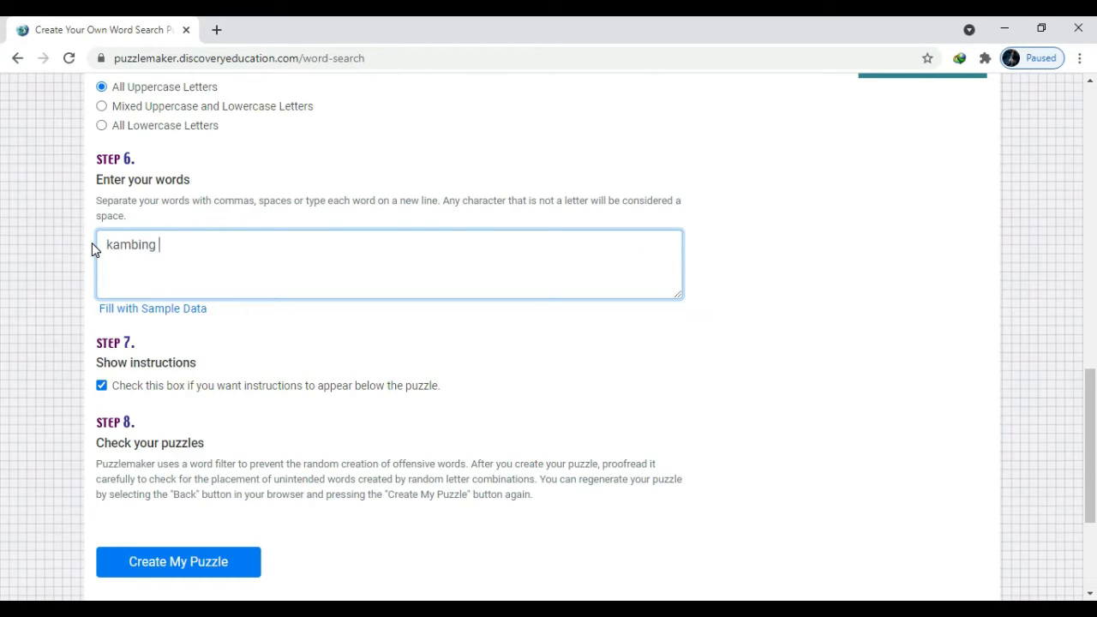
text(unta jerapah singa)
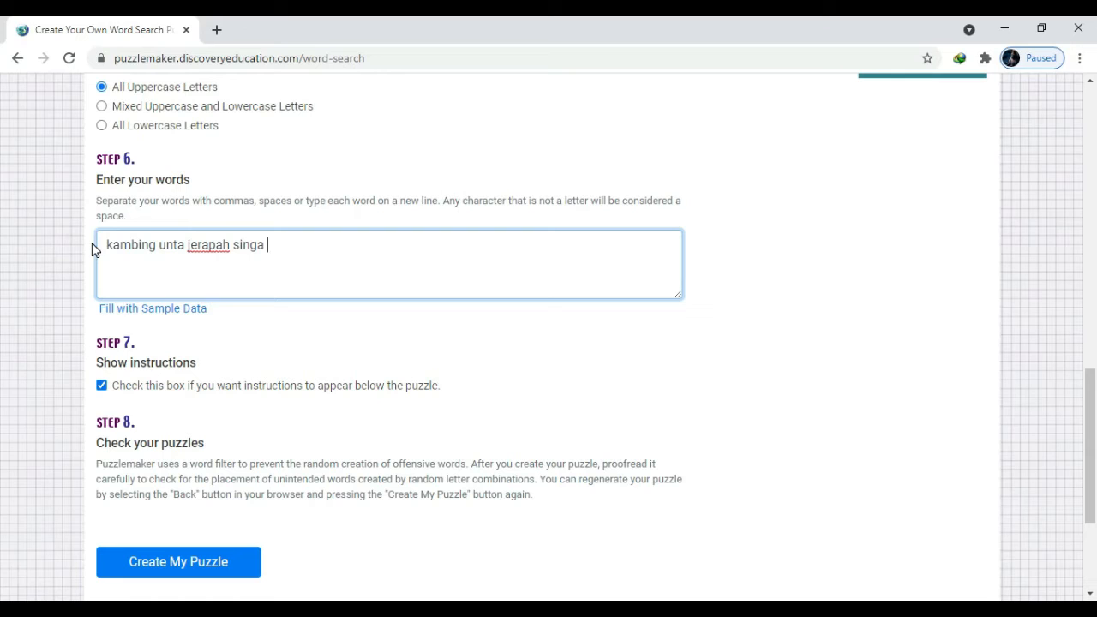
text( m)
key(BackSpace)
key(BackSpace)
key(BackSpace)
key(BackSpace)
key(BackSpace)
key(BackSpace)
key(BackSpace)
key(BackSpace)
key(BackSpace)
key(BackSpace)
key(BackSpace)
key(BackSpace)
key(BackSpace)
key(BackSpace)
key(BackSpace)
key(BackSpace)
key(BackSpace)
key(BackSpace)
key(BackSpace)
key(BackSpace)
key(BackSpace)
key(BackSpace)
key(BackSpace)
key(BackSpace)
key(BackSpace)
key(BackSpace)
- Enter the words Kambing, Sapi, Unta, Jerapah, Singa and Harimau, separated by spaces, in the puzzle word list
text(Kambing)
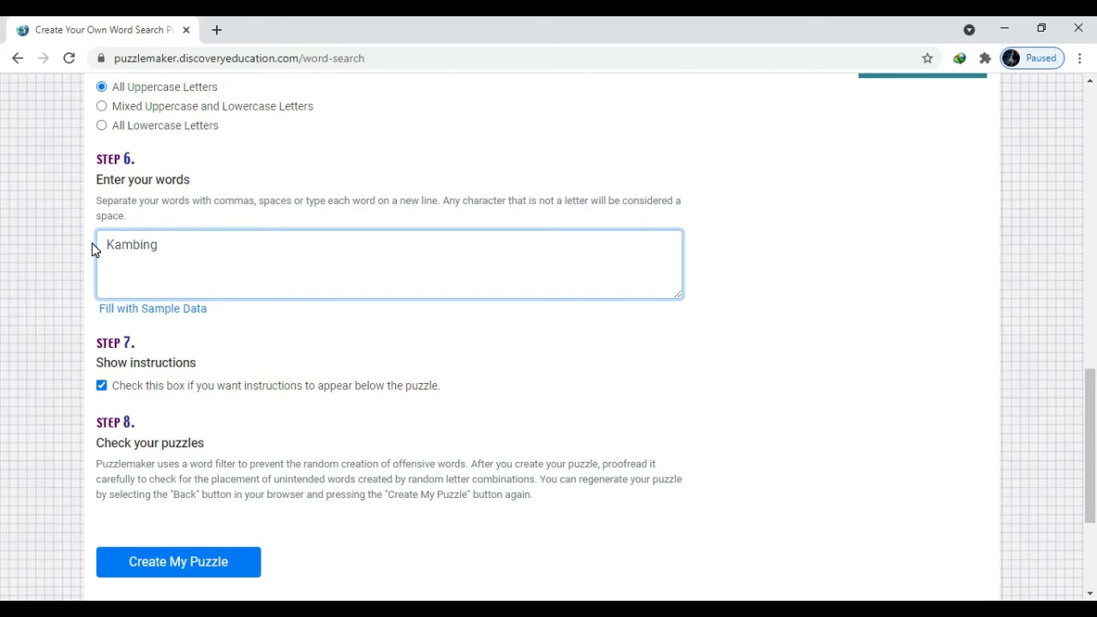
text(Sapi Unta Jeraoa)
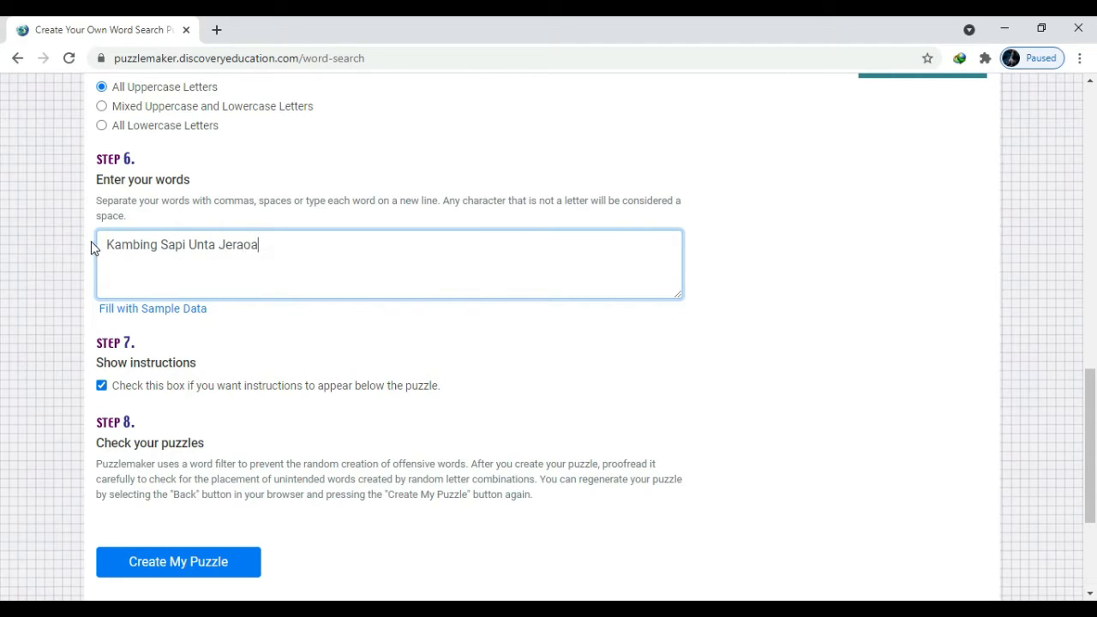
key(BackSpace)
key(BackSpace)
text(pah Singa Macan)
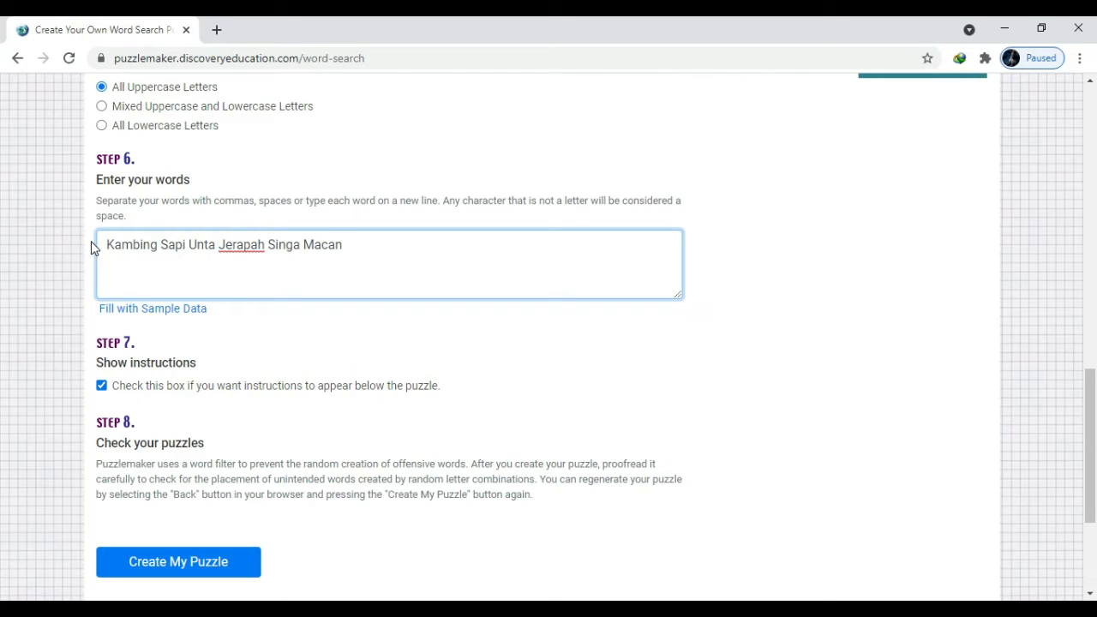
text( H)
key(BackSpace)
key(BackSpace)
key(BackSpace)
key(BackSpace)
key(BackSpace)
text(Harimau)
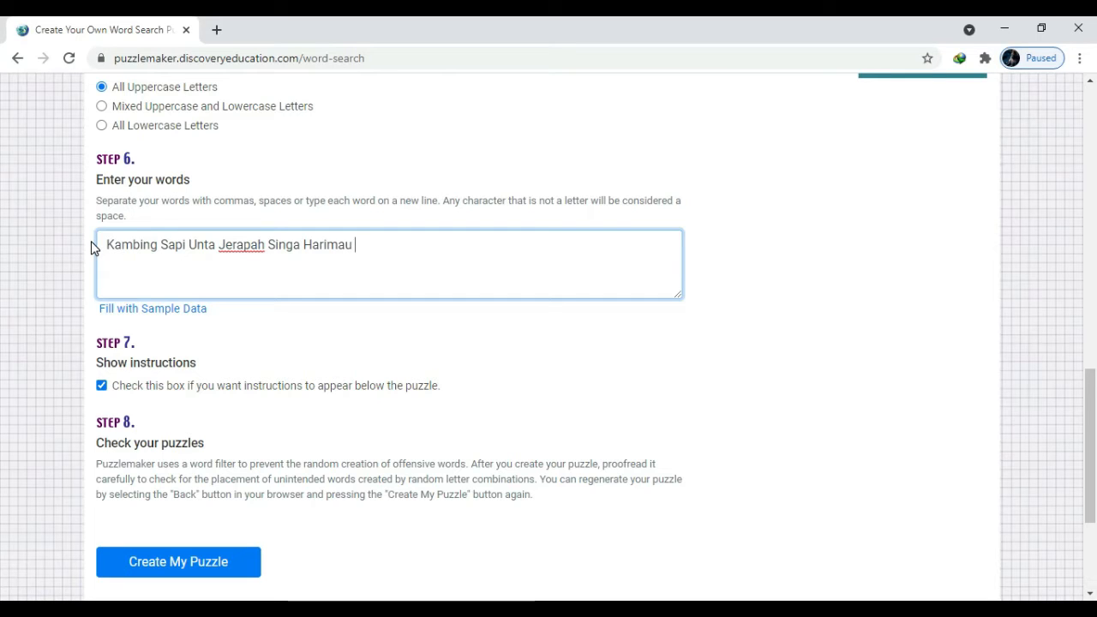
- Add Burung, Ular, Kuda, Anjing, Kupukupu, Belalang, Pinguin, Monyet, Semut and Ayam to the end of the puzzle word list
text( Burung)
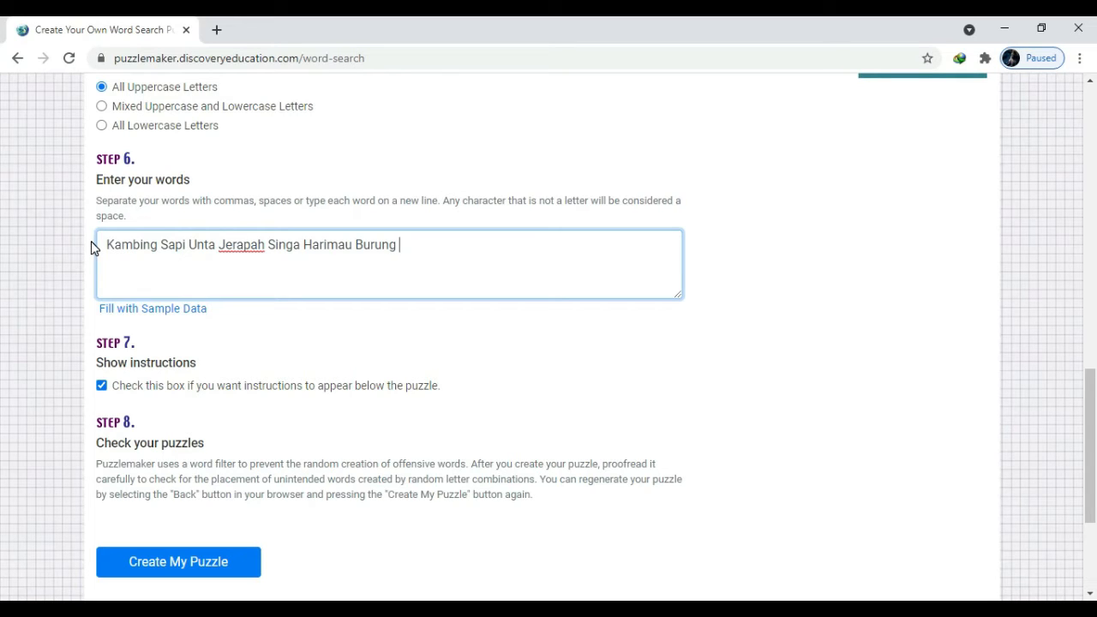
text(Ular Kuda Anji)
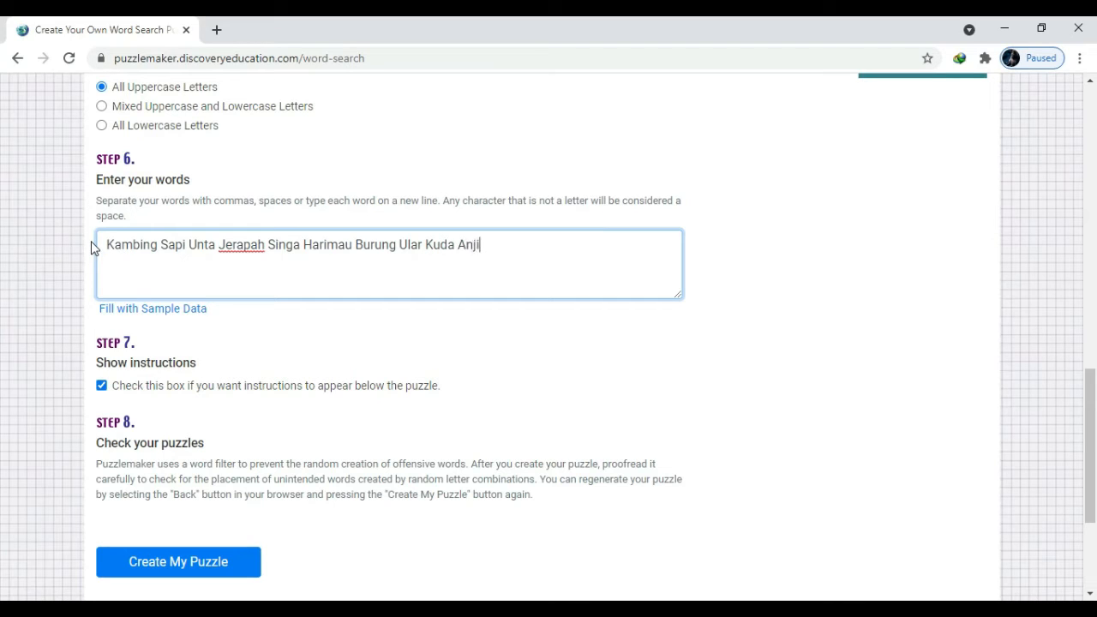
text(ng Kupukupu)
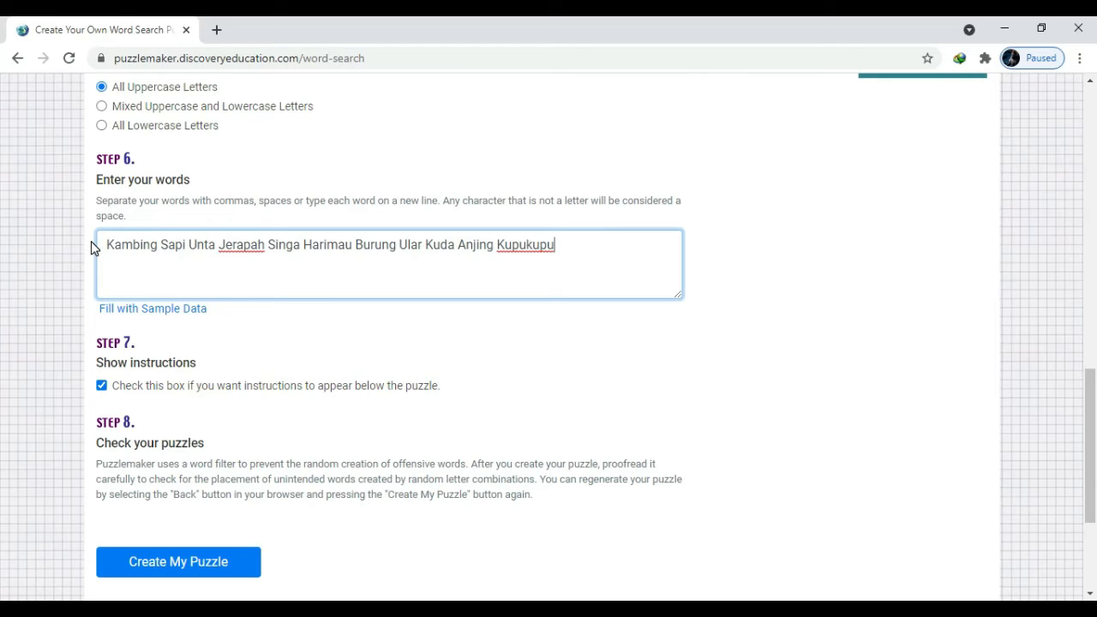
text(Belalang Pinguin M)
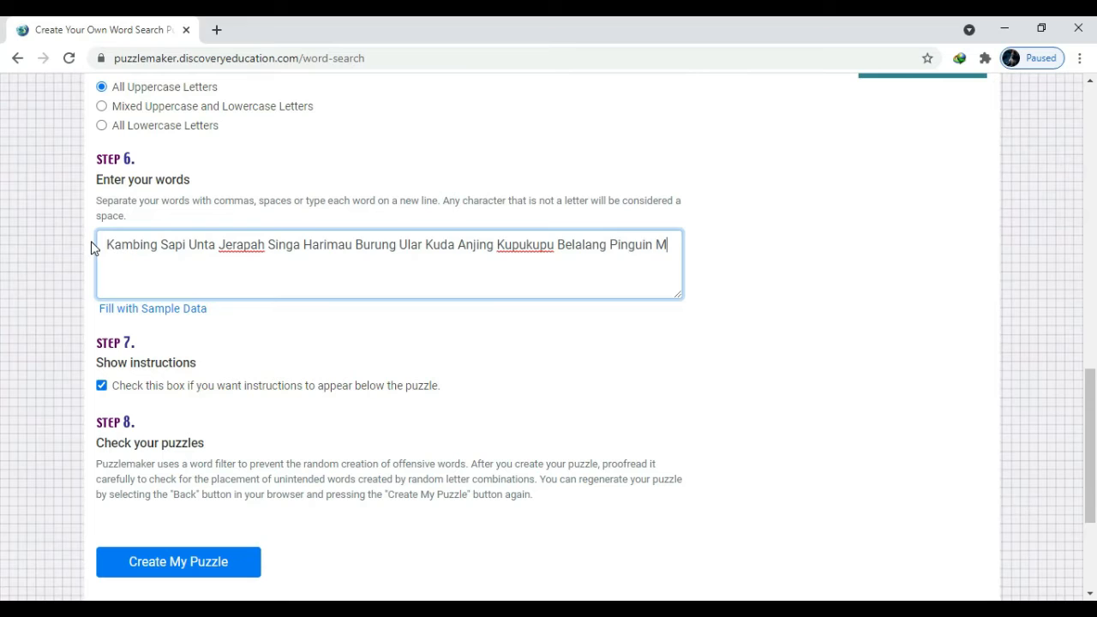
text(onyet Sem)
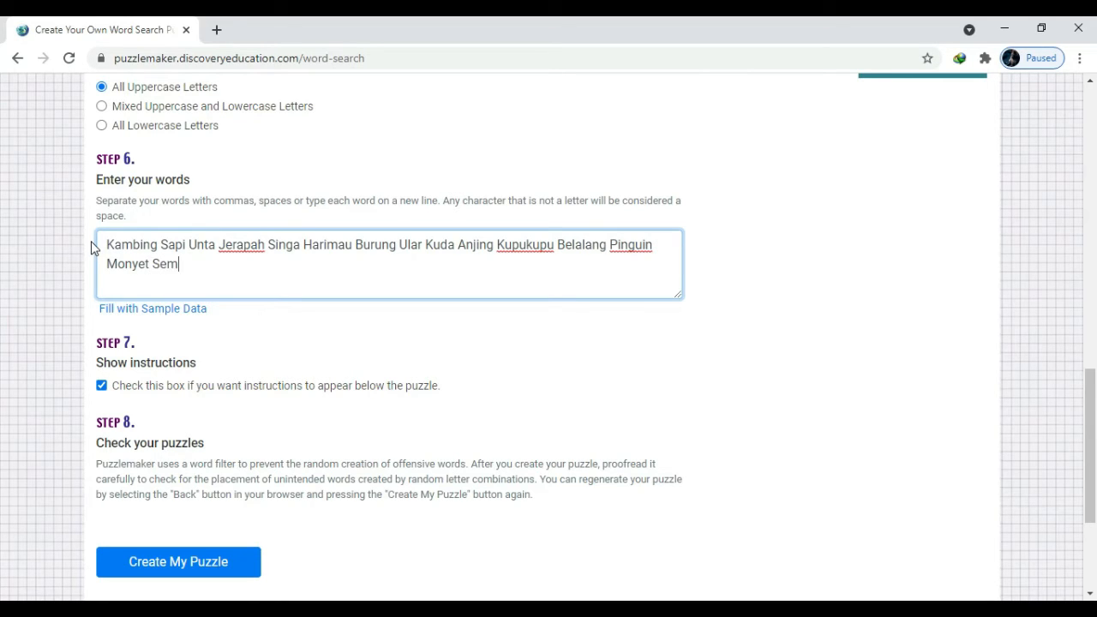
text(ua Ayam)
- Go through the entered animal names and check that a space separates each word from the one after it
click(155, 245)
click(185, 245)
click(239, 246)
click(365, 246)
click(419, 245)
click(466, 246)
click(527, 246)
click(133, 266)
click(168, 260)
click(203, 262)
- Review the completed form and generate the word search puzzle
scroll(437, 316, up, 10)
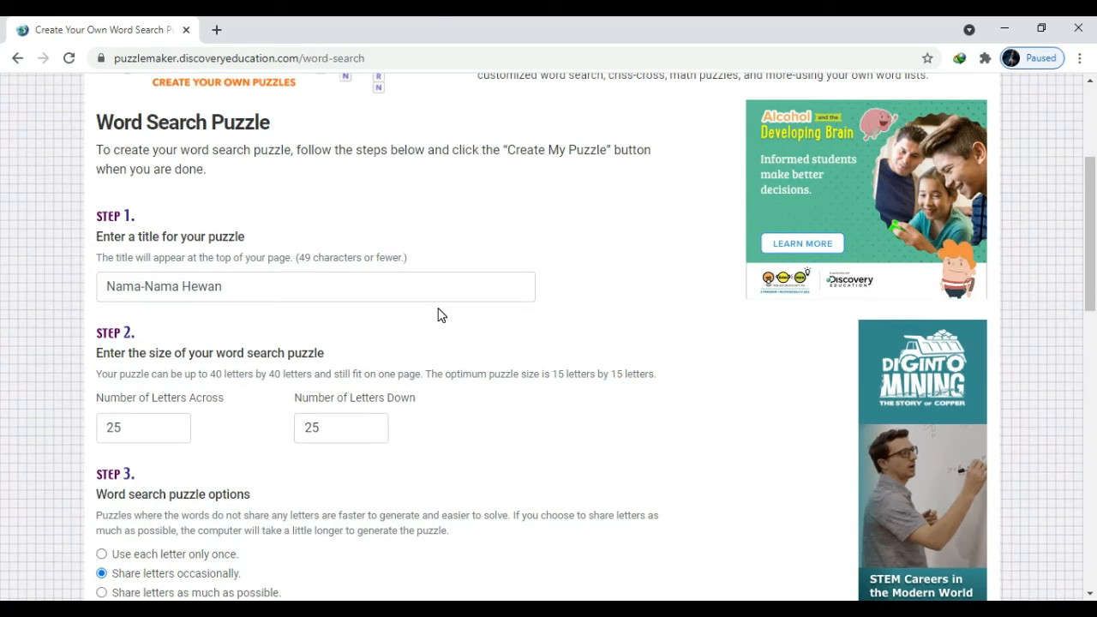
scroll(437, 315, up, 3)
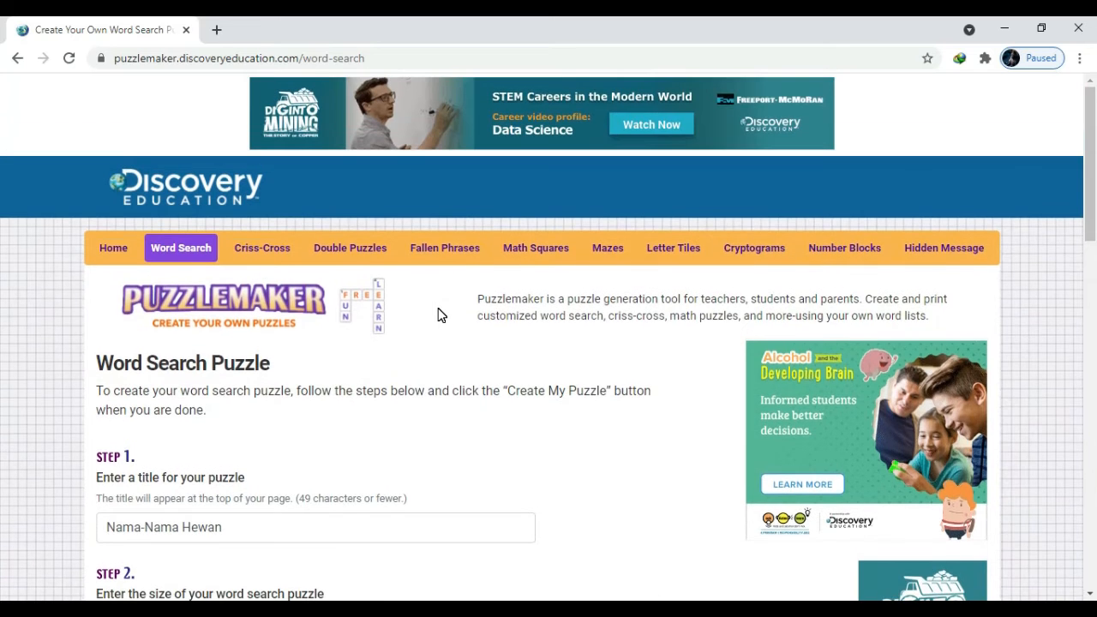
scroll(437, 315, down, 15)
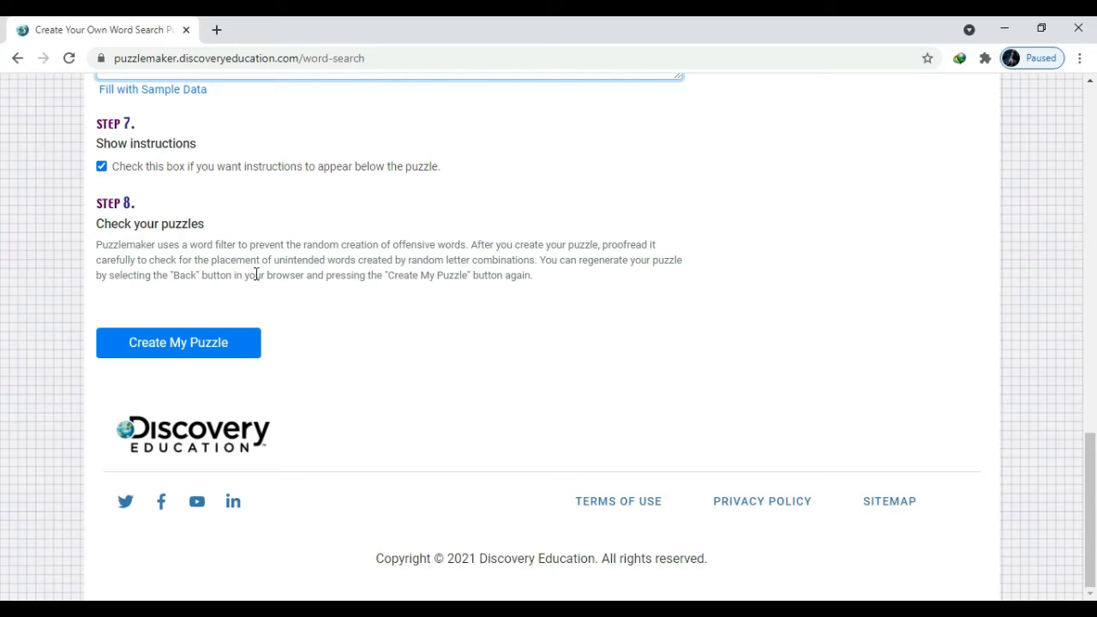
click(231, 358)
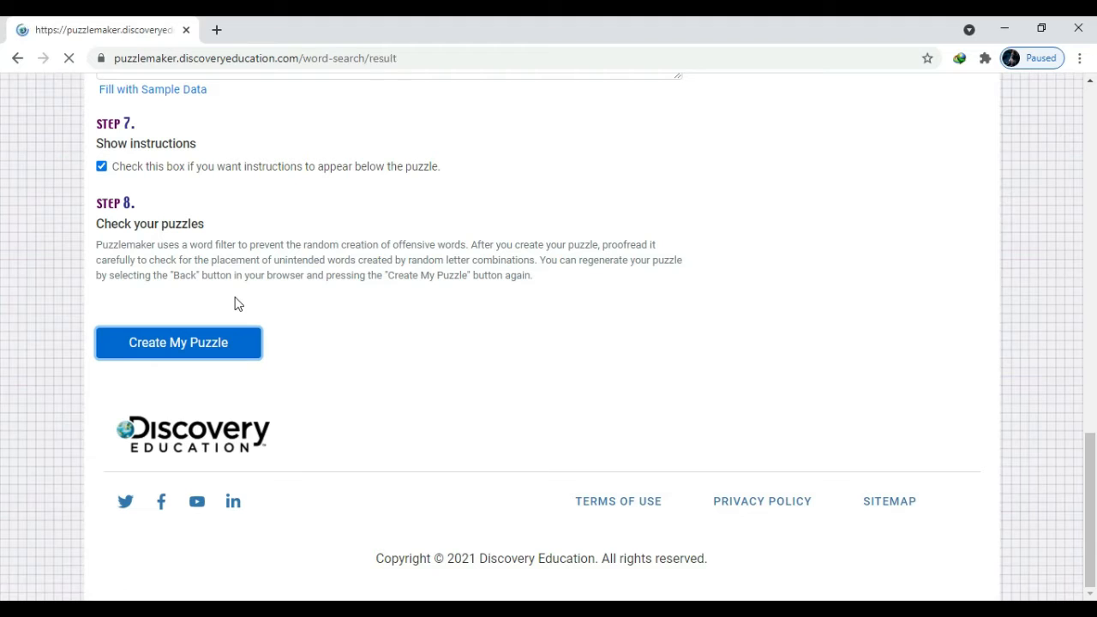
- Look over the generated letter grid and its word list, and display the answers in the grid
scroll(233, 308, down, 2)
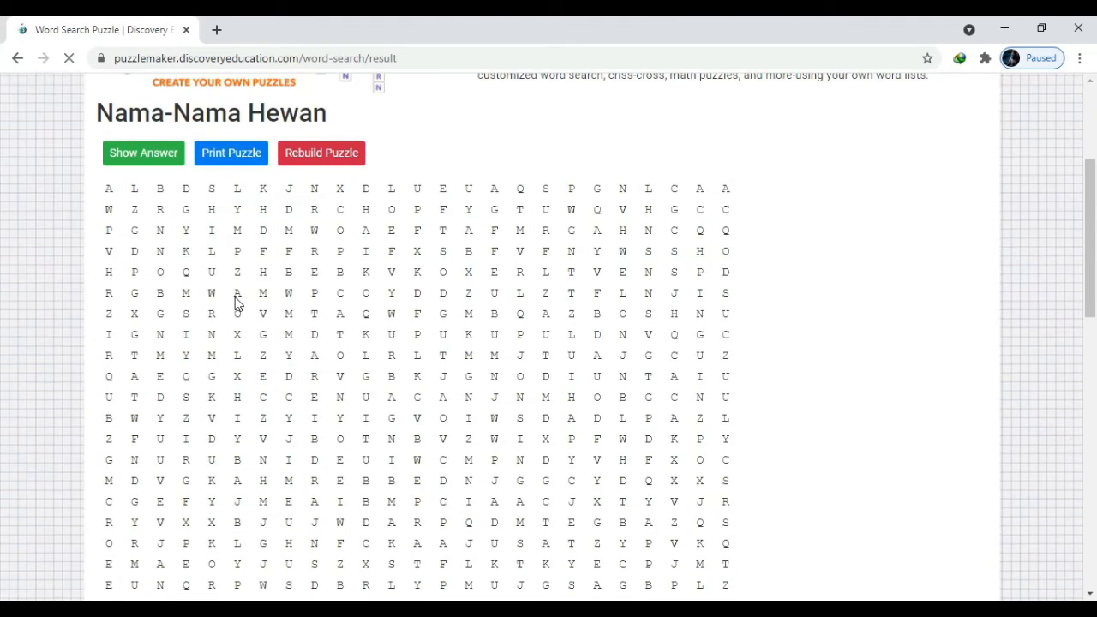
scroll(237, 326, down, 5)
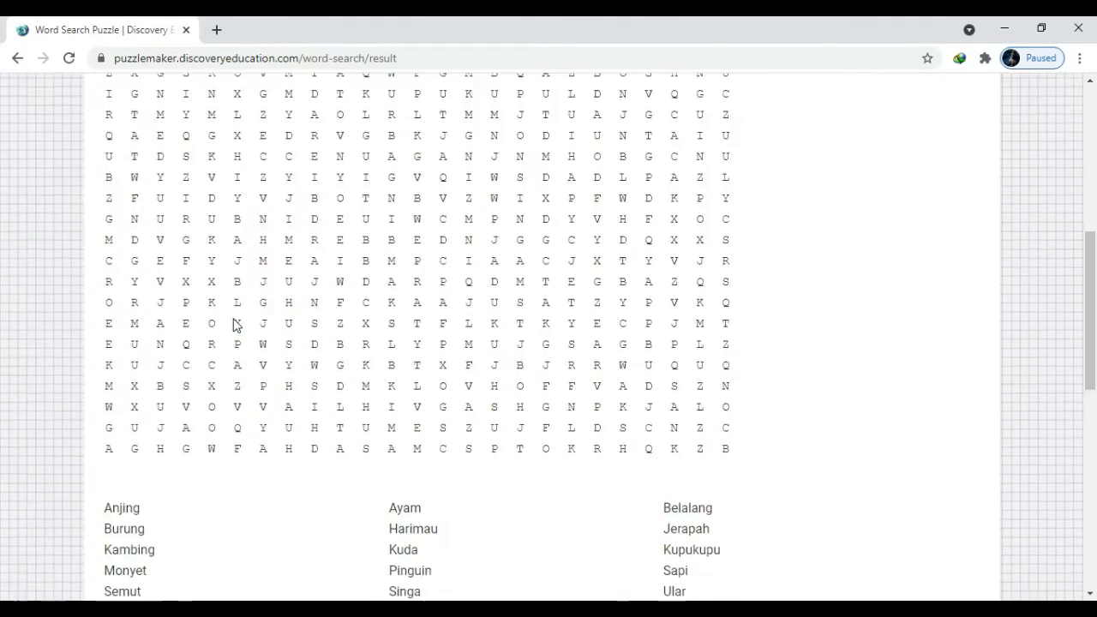
scroll(237, 325, up, 6)
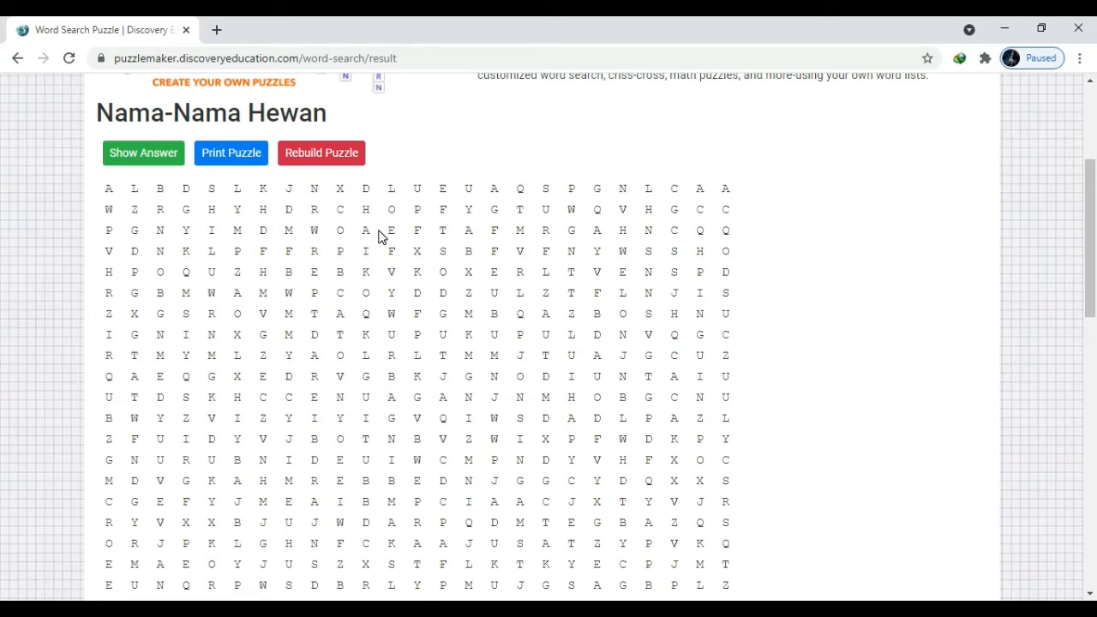
click(143, 163)
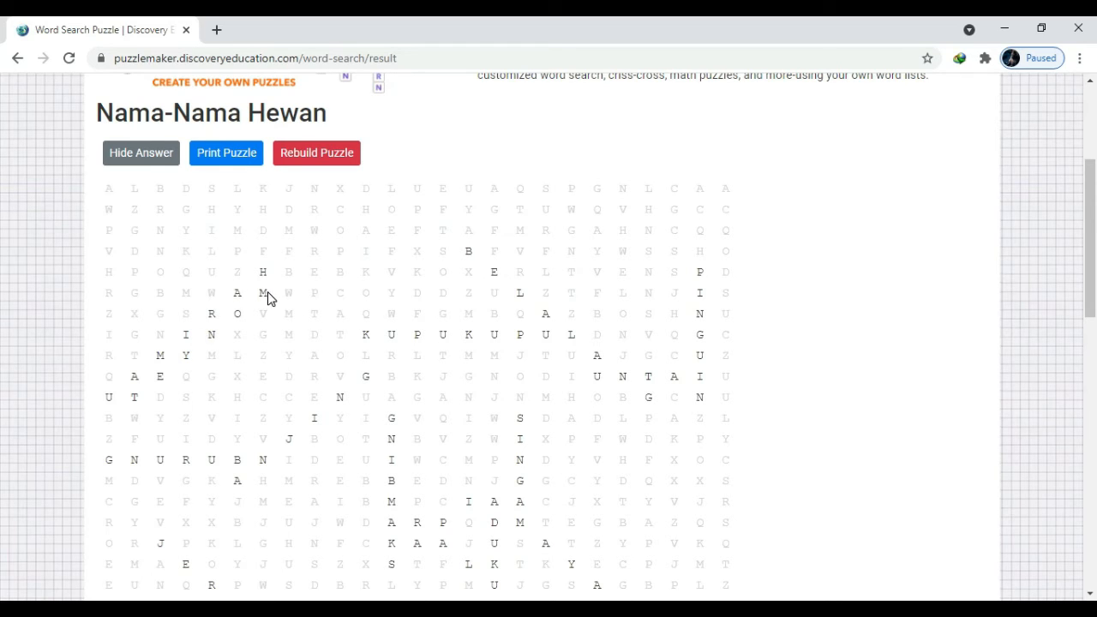
mouse_move(137, 610)
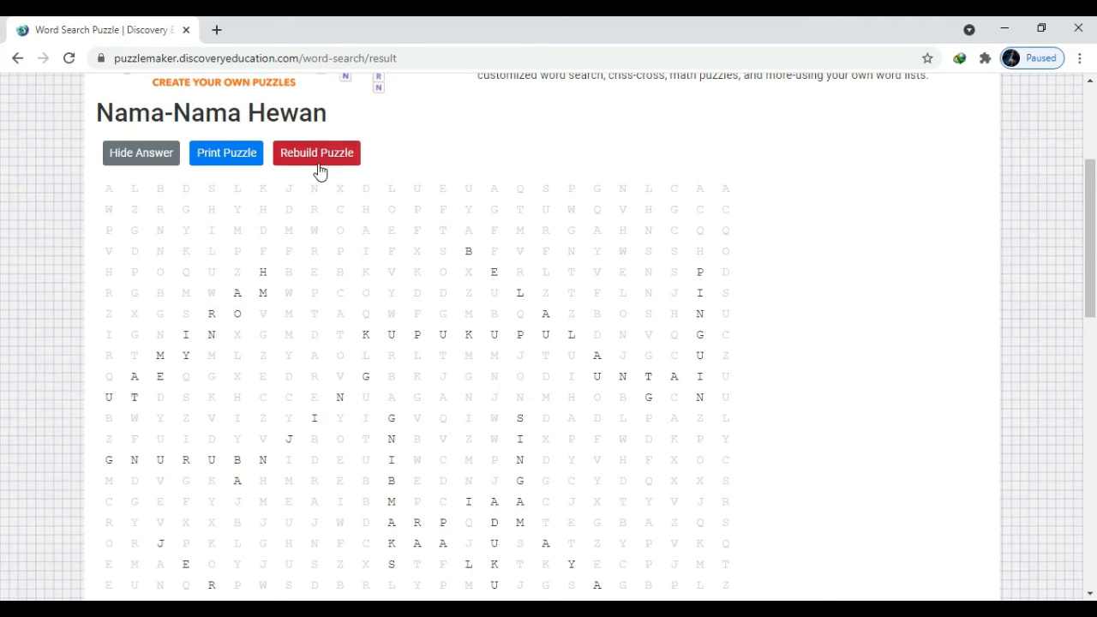
scroll(390, 180, down, 3)
scroll(390, 180, up, 6)
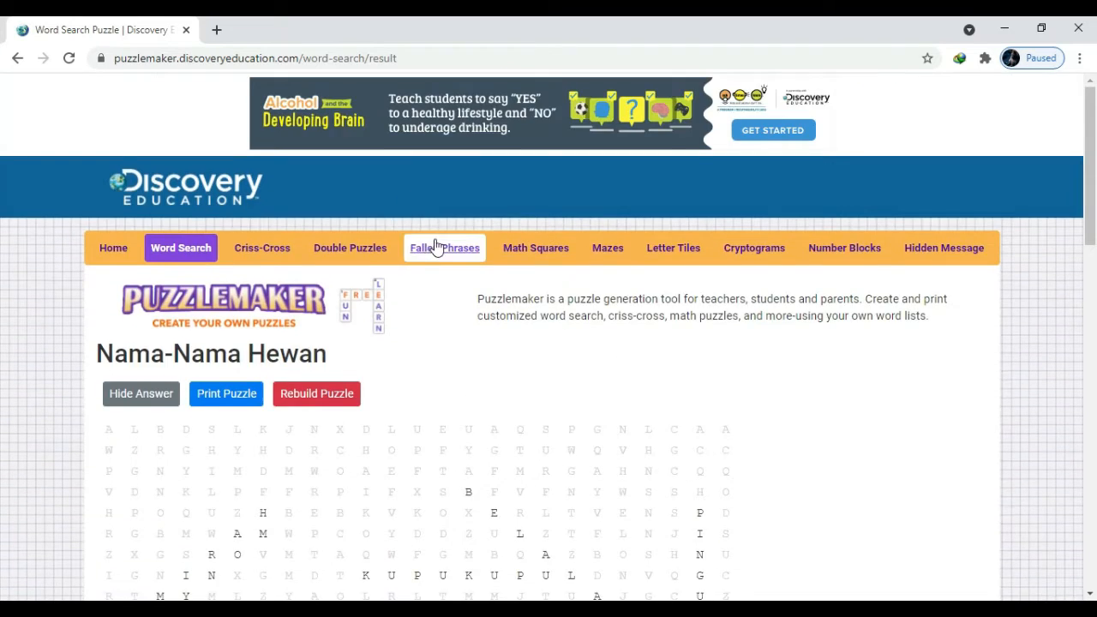
scroll(399, 218, down, 3)
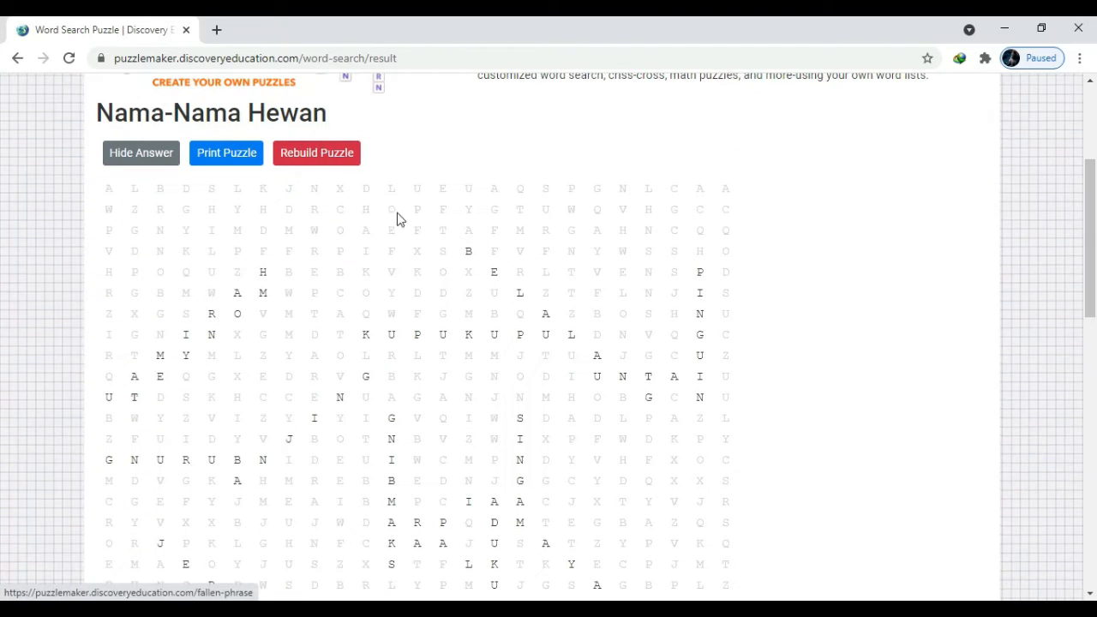
- Rebuild the puzzle to get a different arrangement of the same animal names
click(315, 154)
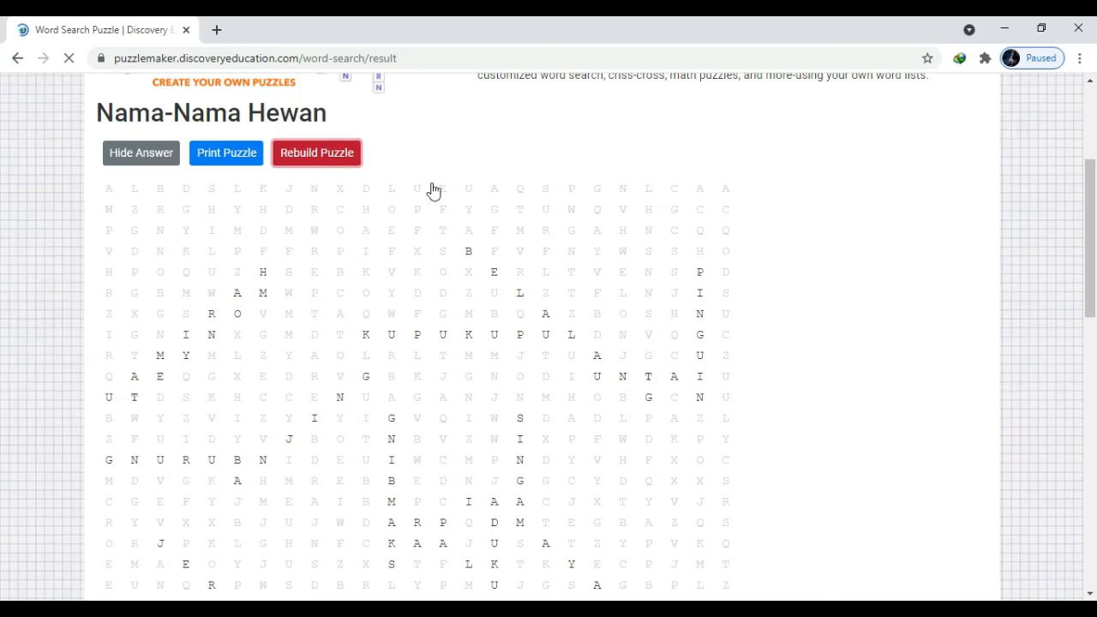
scroll(433, 188, down, 9)
scroll(432, 188, up, 9)
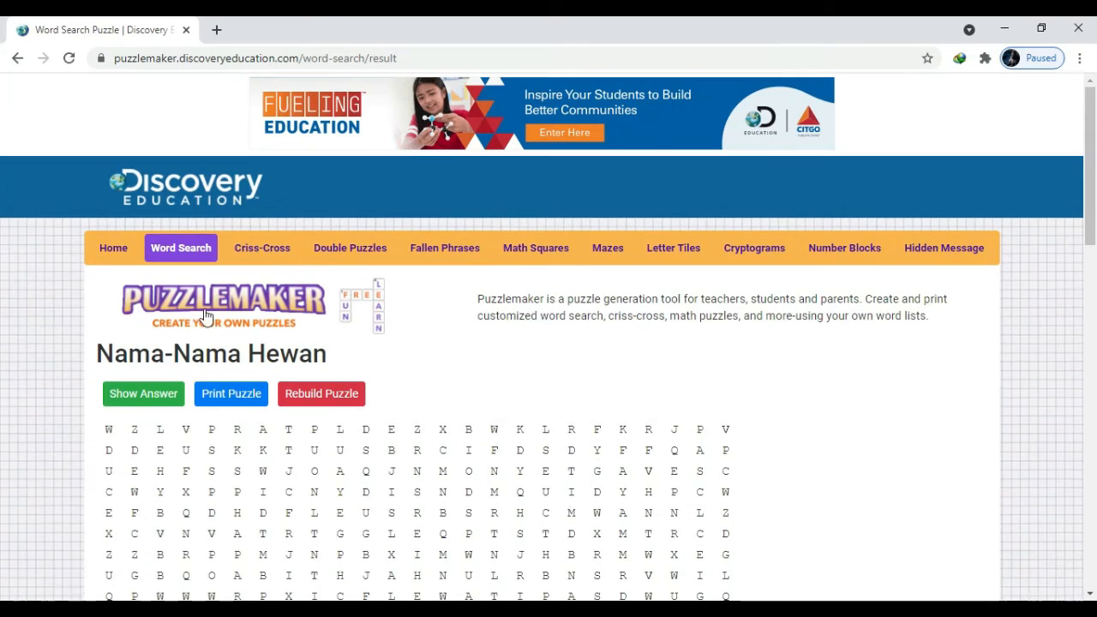
- Show the answers of the rebuilt puzzle and examine where the words are placed in the grid
click(145, 397)
scroll(516, 340, down, 3)
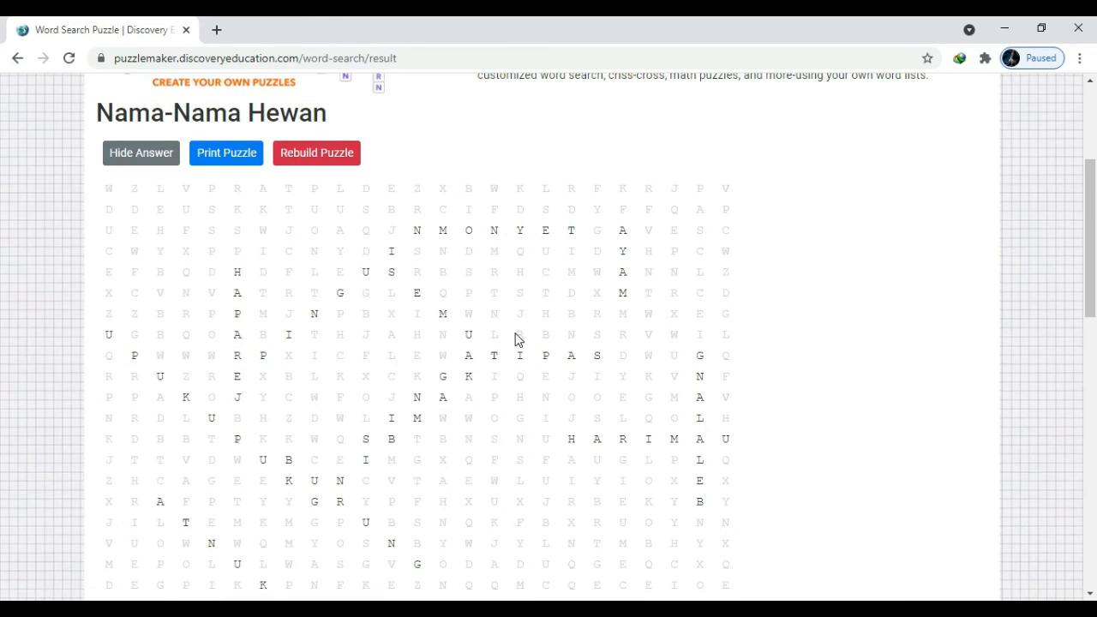
scroll(516, 340, down, 3)
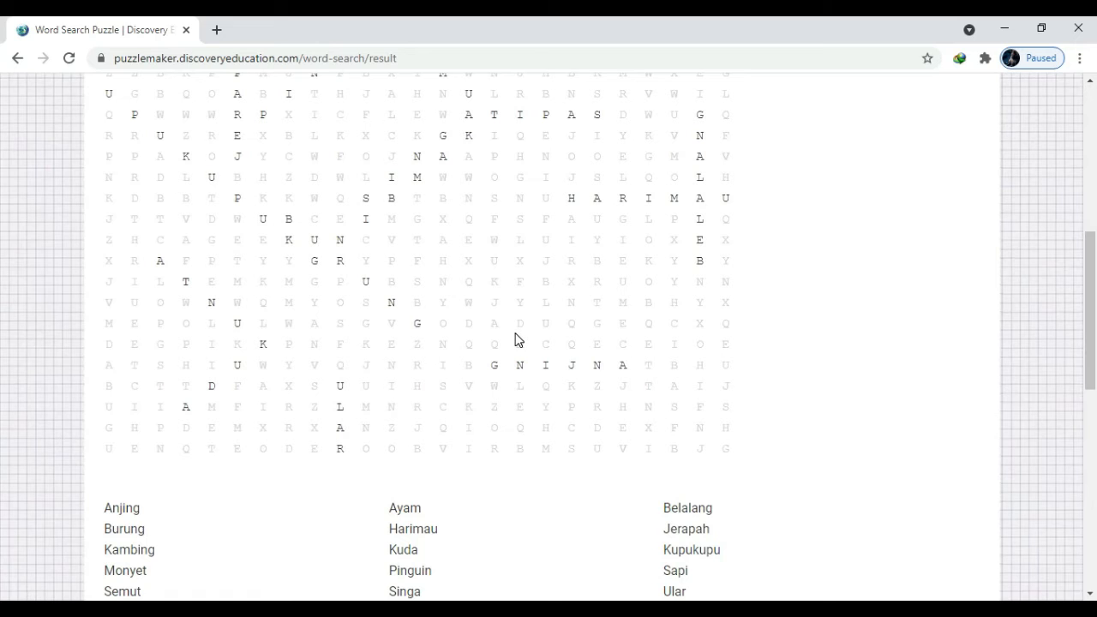
scroll(517, 340, down, 6)
scroll(516, 340, up, 12)
scroll(516, 341, down, 3)
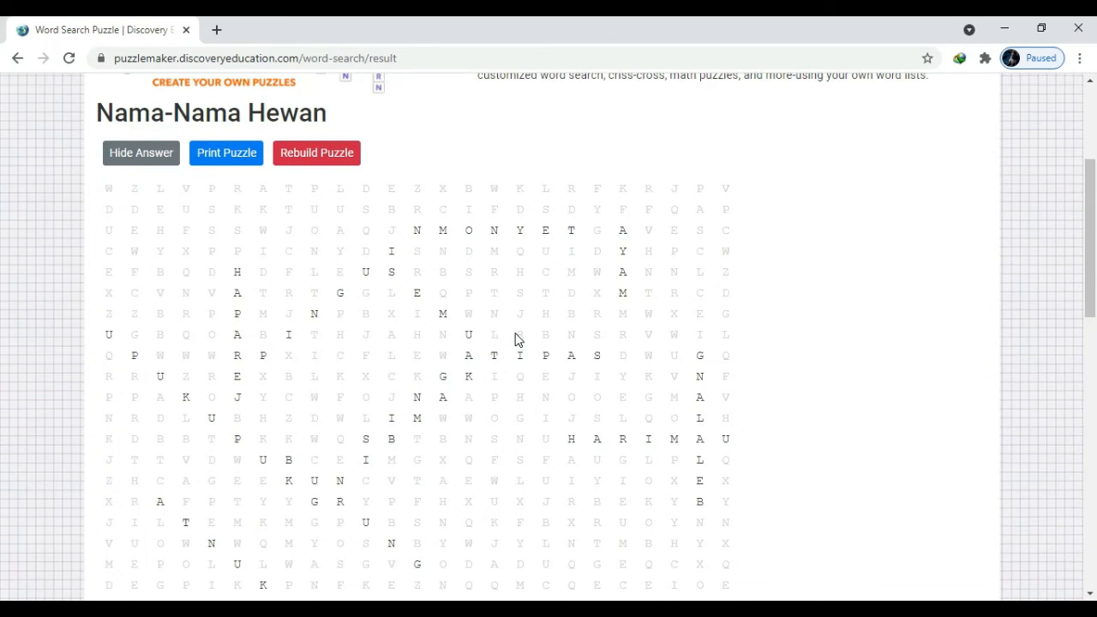
- Hide the answers again and open the print option for the puzzle
click(132, 155)
click(235, 155)
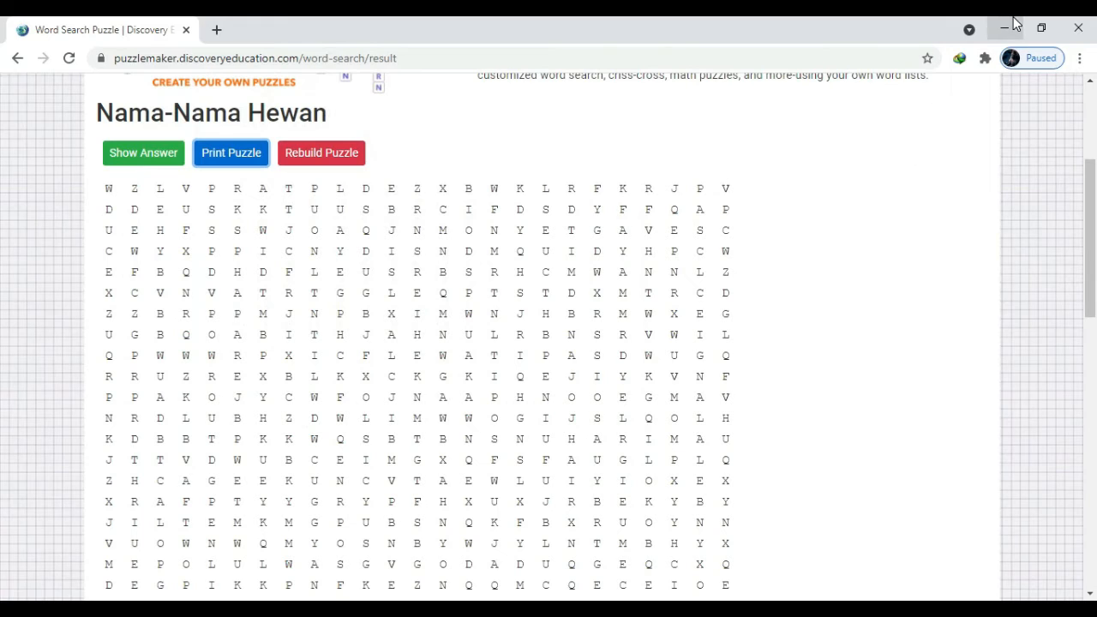
- Minimize the browser, open Word from the desktop and create a blank document
click(1012, 19)
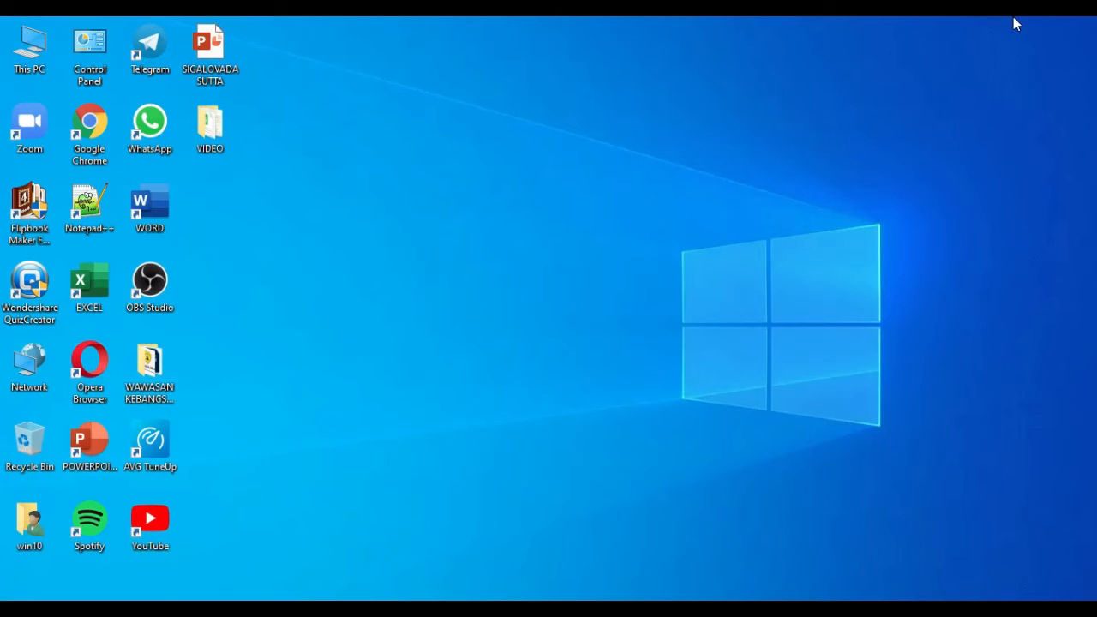
click(149, 204)
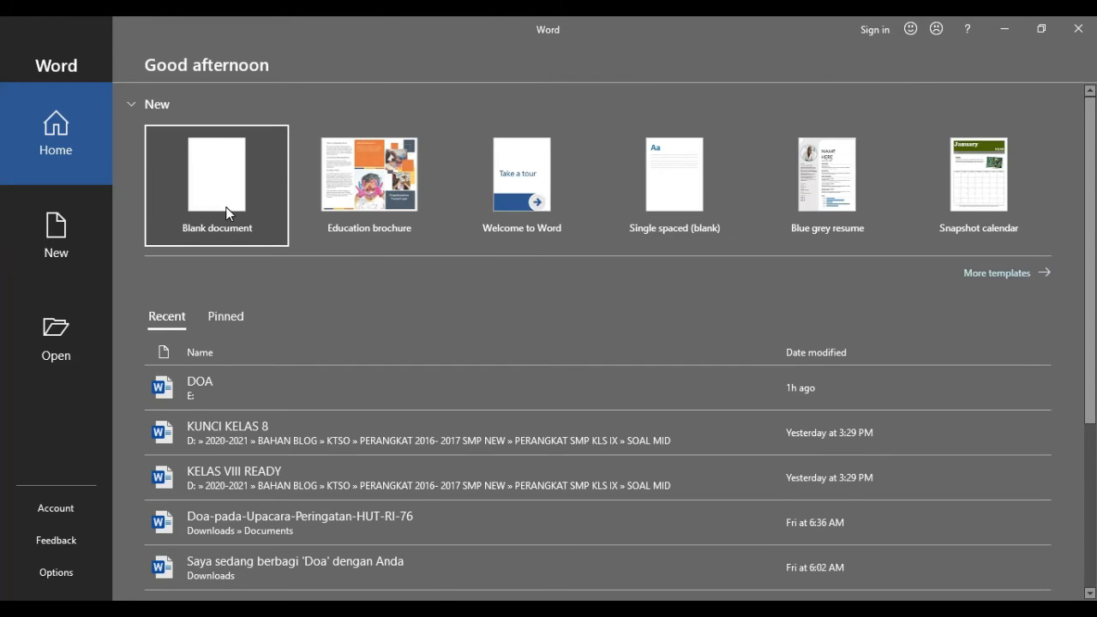
click(227, 209)
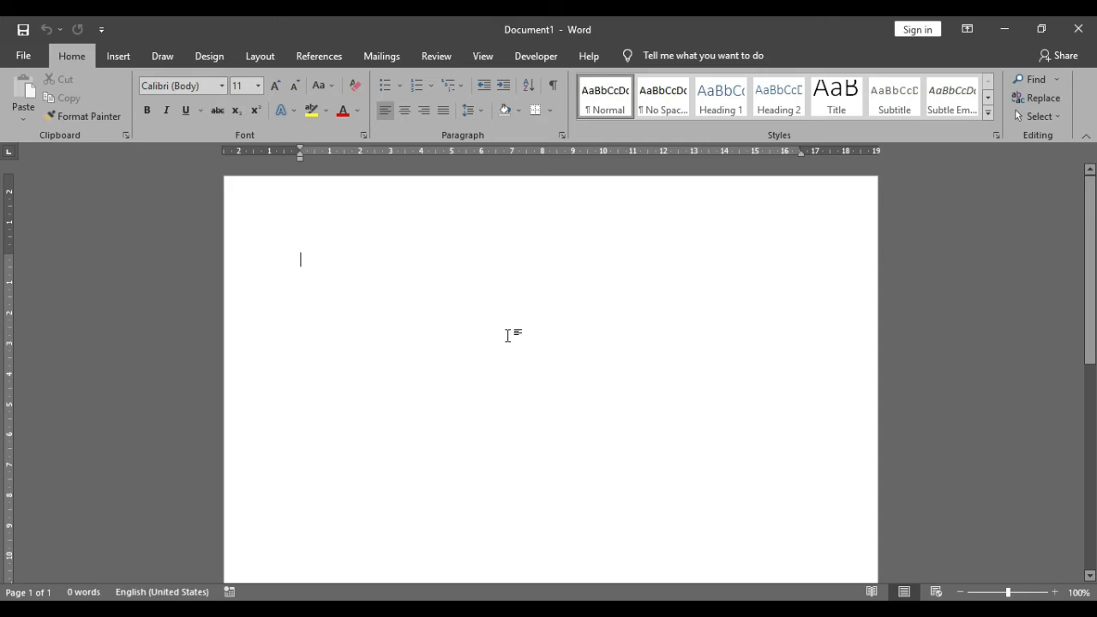
text(sa)
key(BackSpace)
key(BackSpace)
- Set the font of the whole blank document to Arial, size 12
key(ctrl+a)
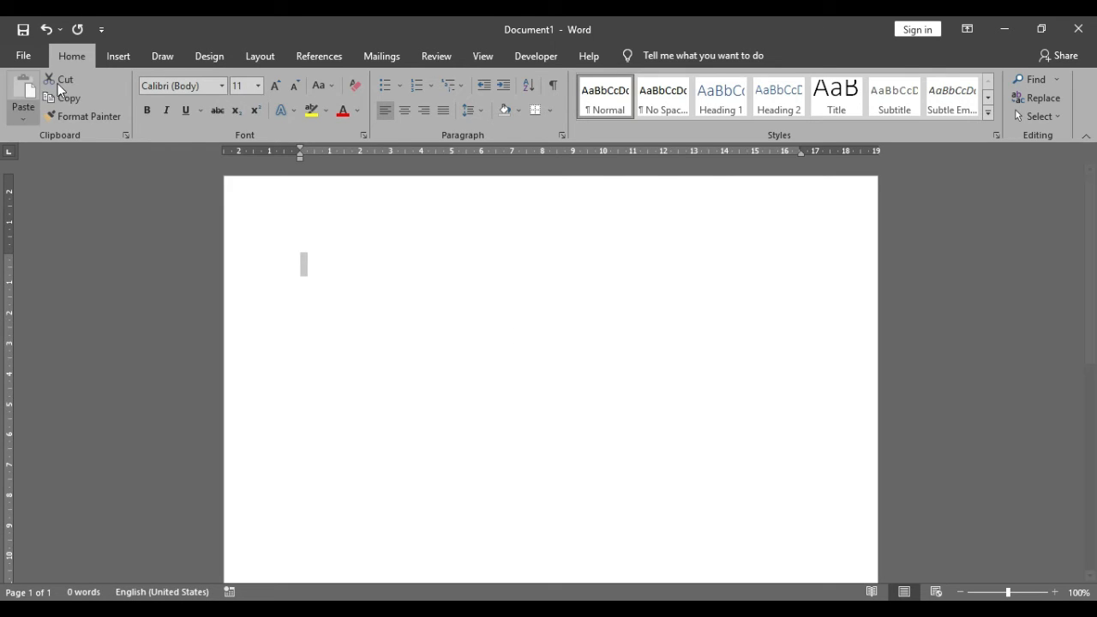
click(167, 87)
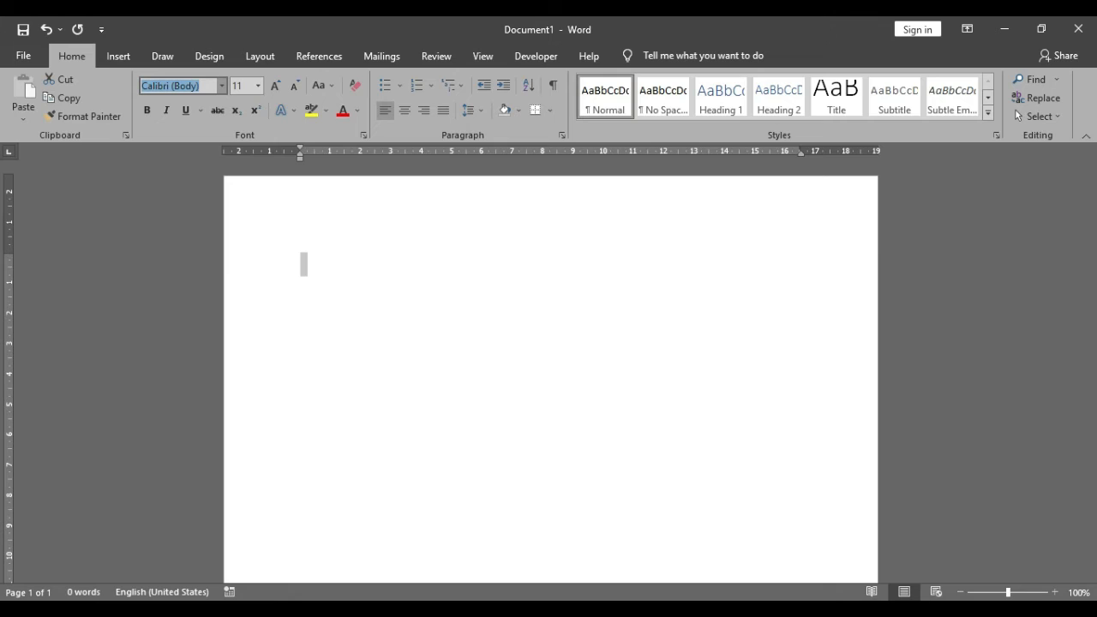
text(Arial)
key(Tab)
text(1)
key(Return)
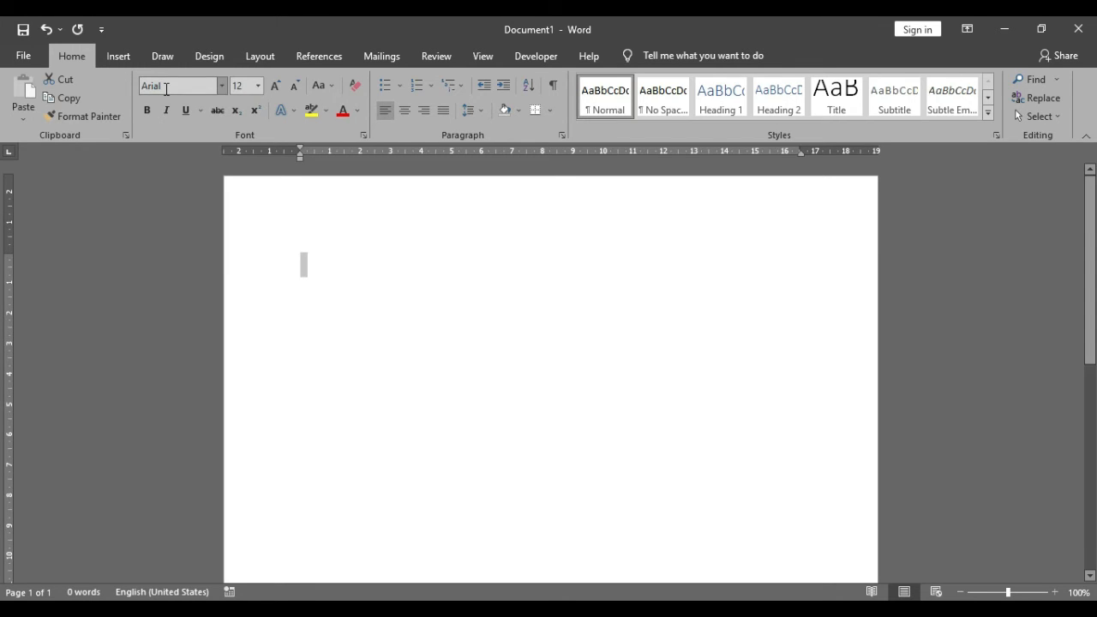
- Enter the header lines "Nama :" and "Kelas :" with aligned colons at the start of the document
click(435, 265)
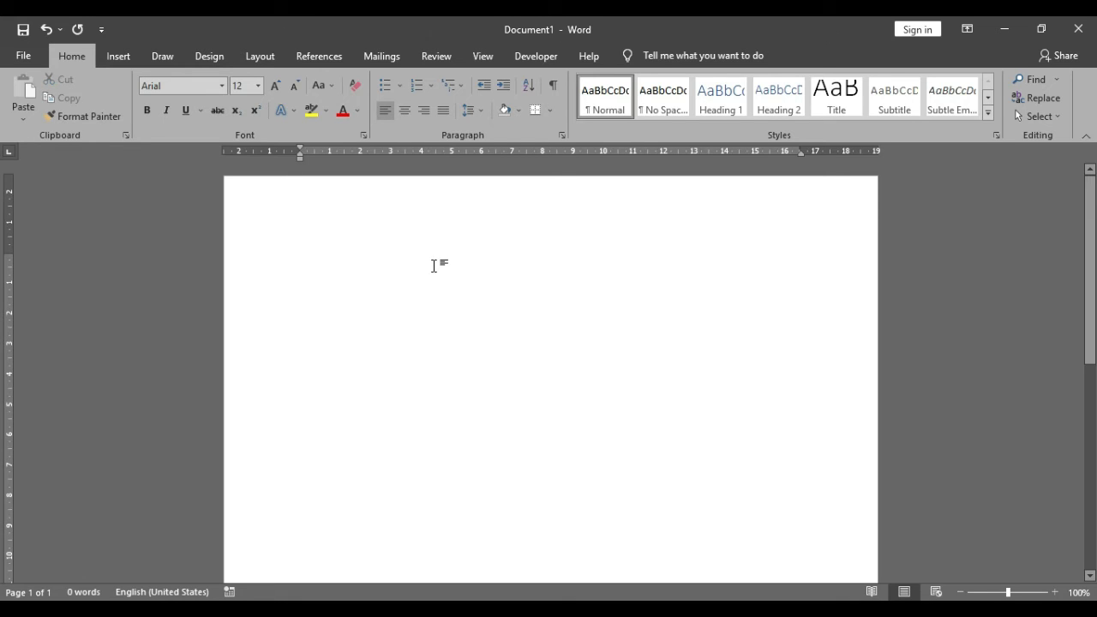
text(Nama )
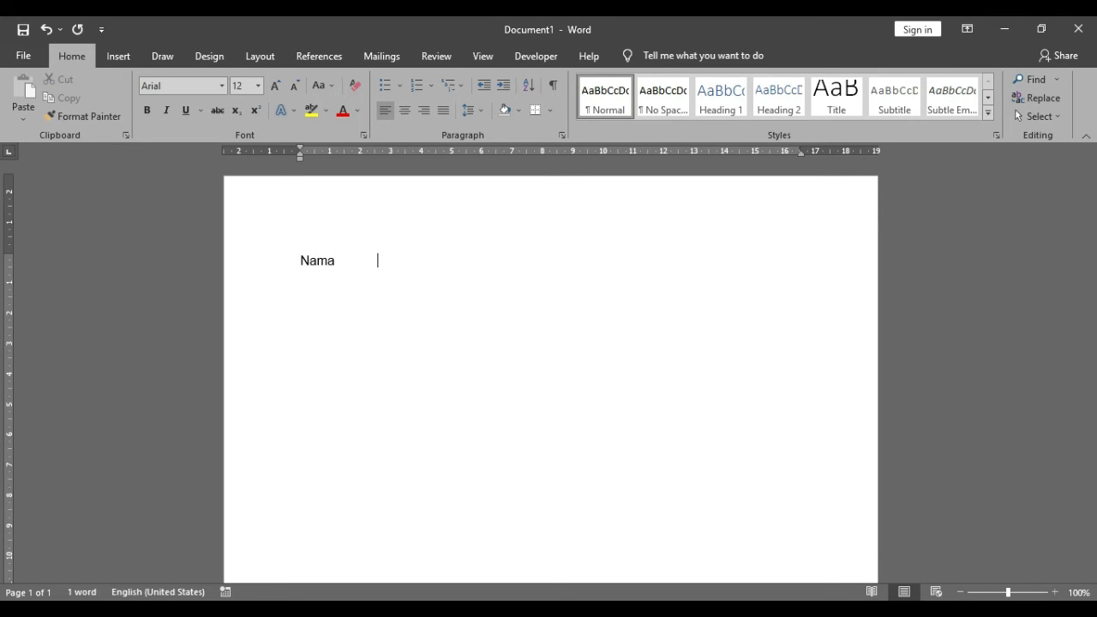
text(:)
key(Return)
text(Kela)
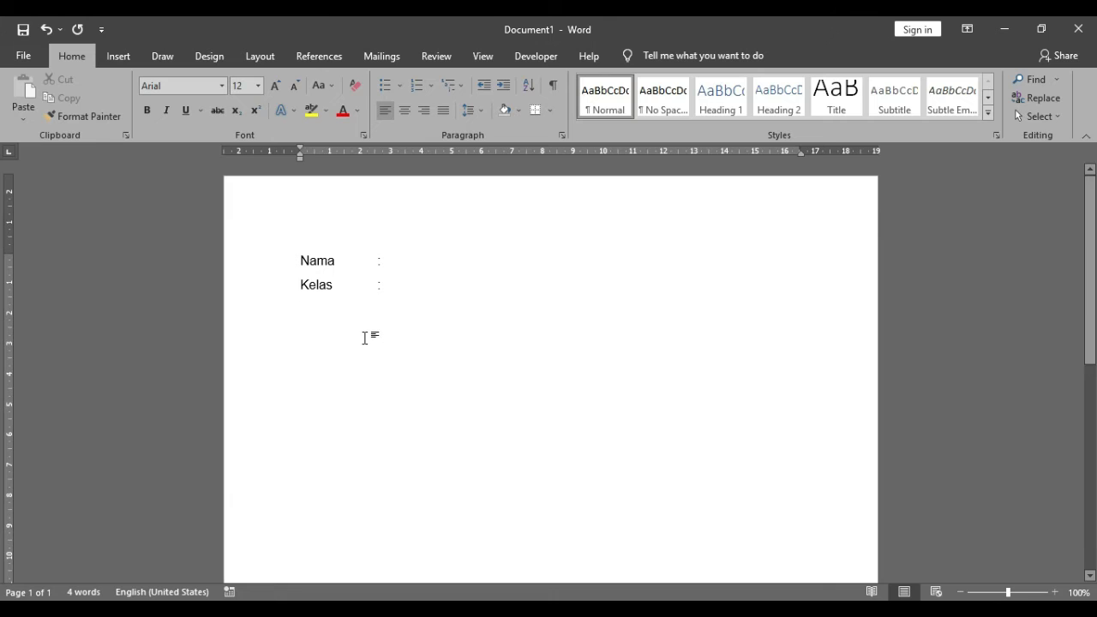
- Switch to the puzzle page in Chrome and copy the whole letter grid together with the animal word list
click(111, 610)
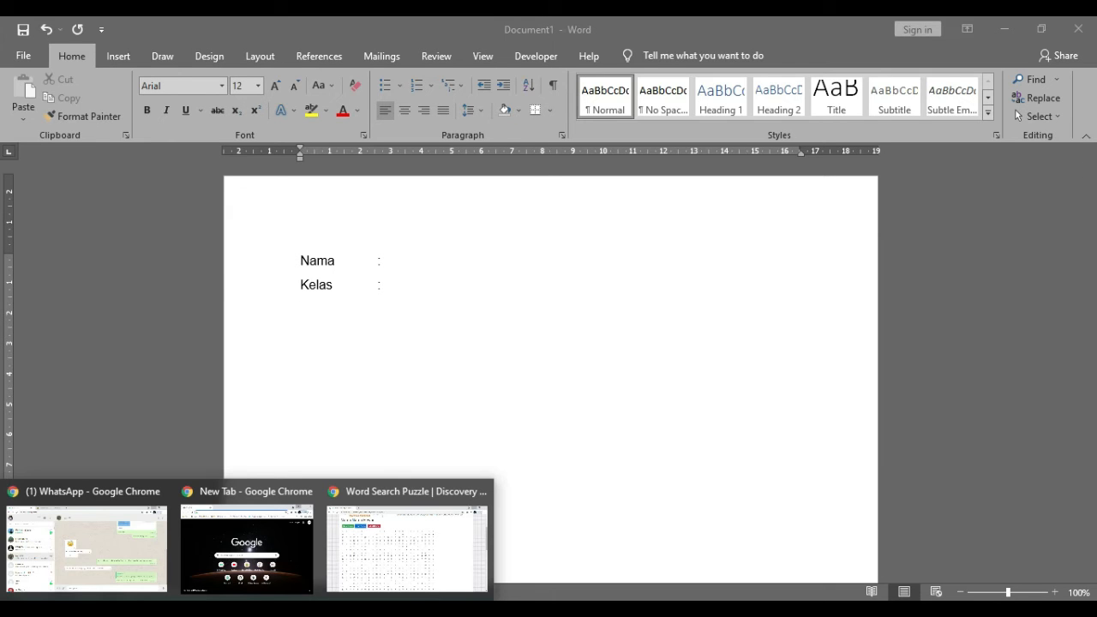
click(431, 560)
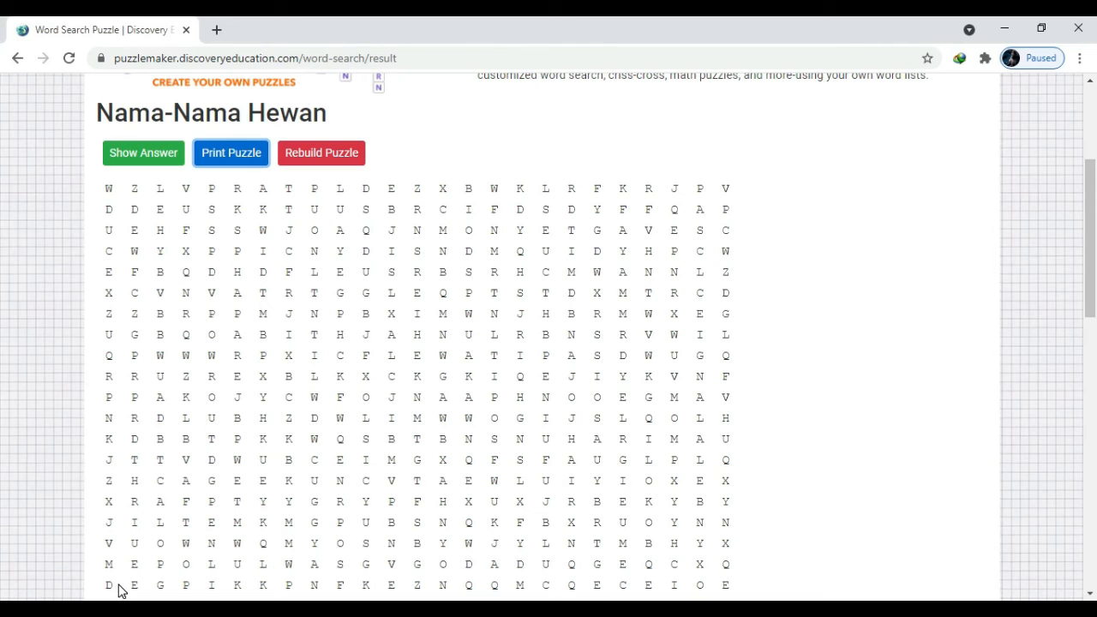
click(1004, 29)
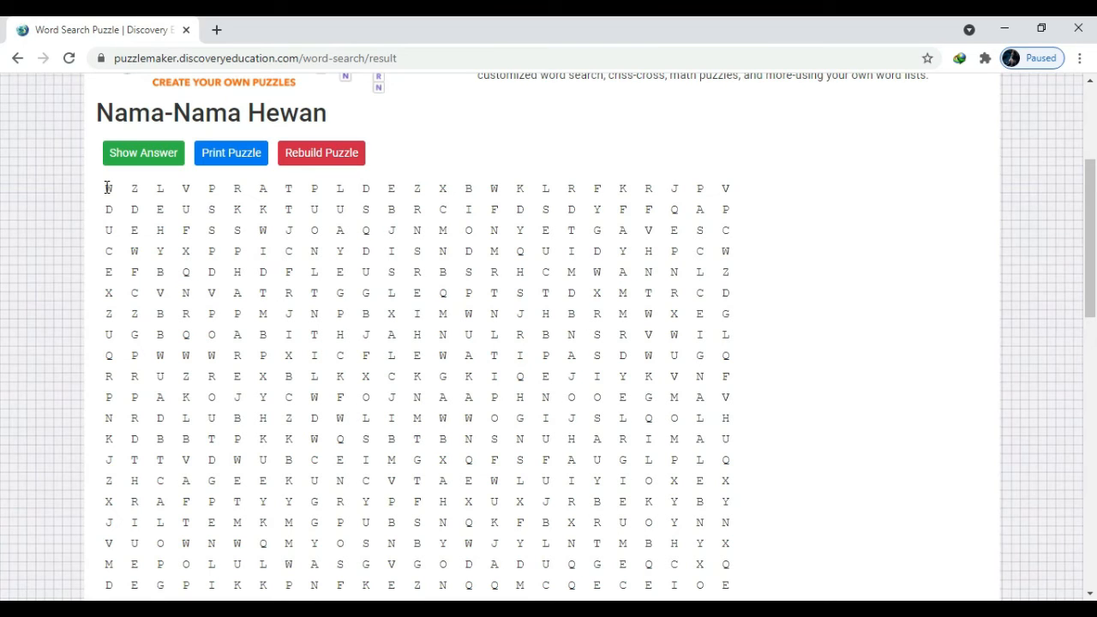
drag(108, 188, 694, 350)
drag(644, 408, 203, 382)
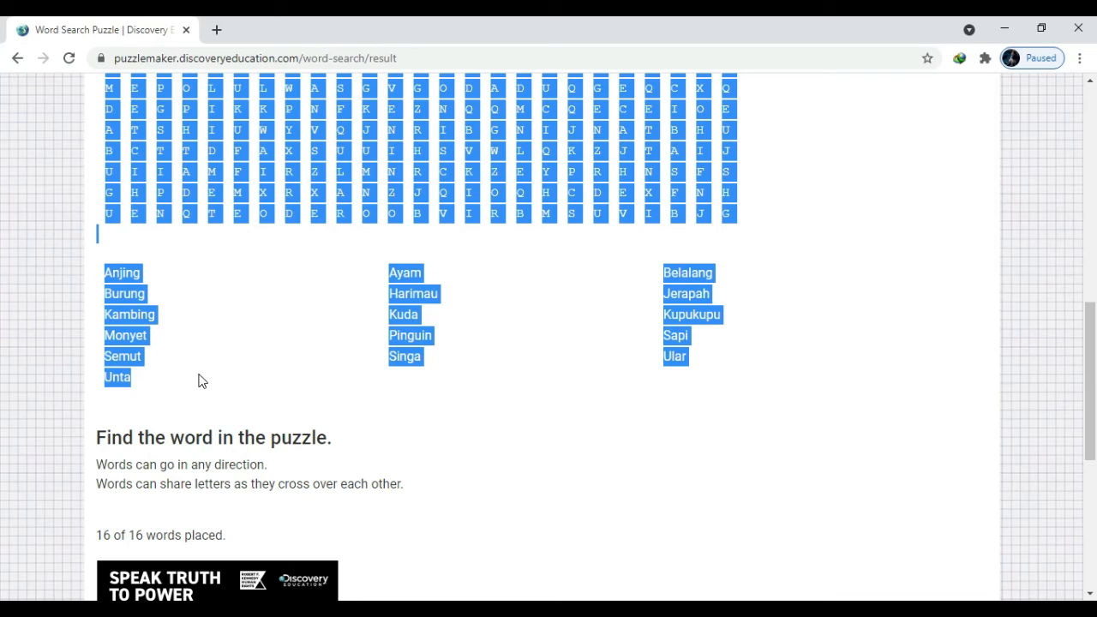
right_click(220, 156)
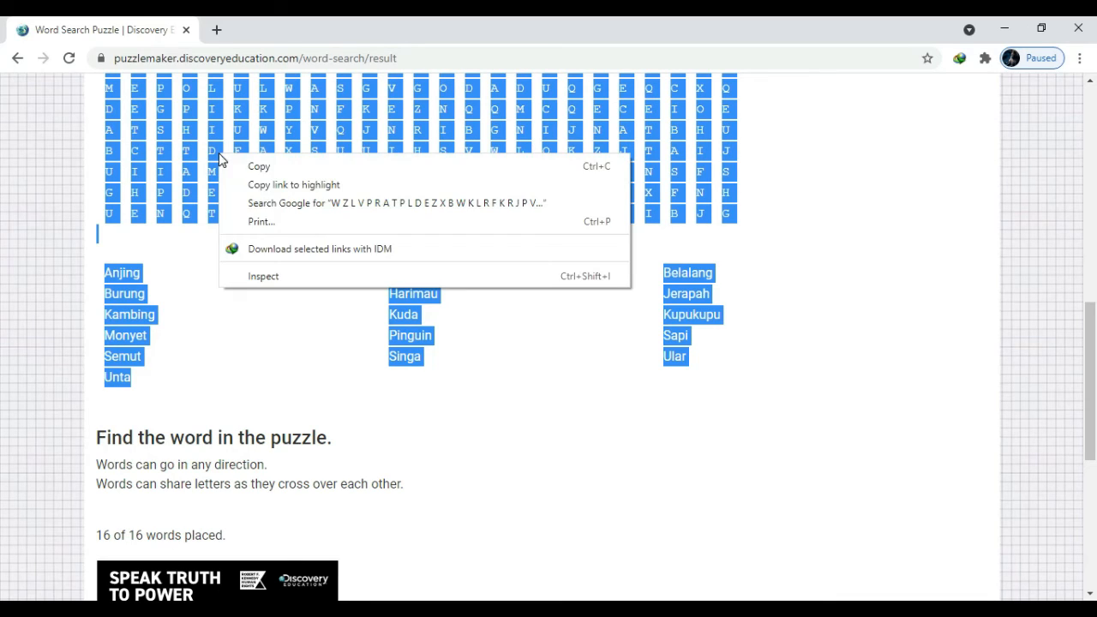
click(288, 167)
- Switch back to the Word document and paste the letter grid and word list on a new line below "Kelas :"
click(316, 611)
key(Return)
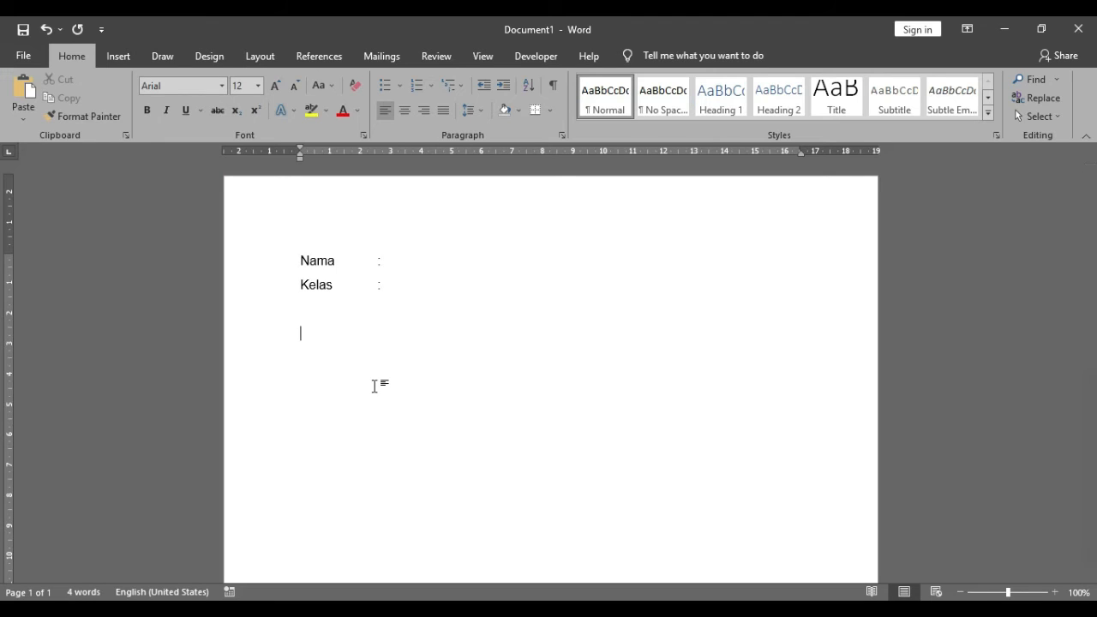
key(ctrl+v)
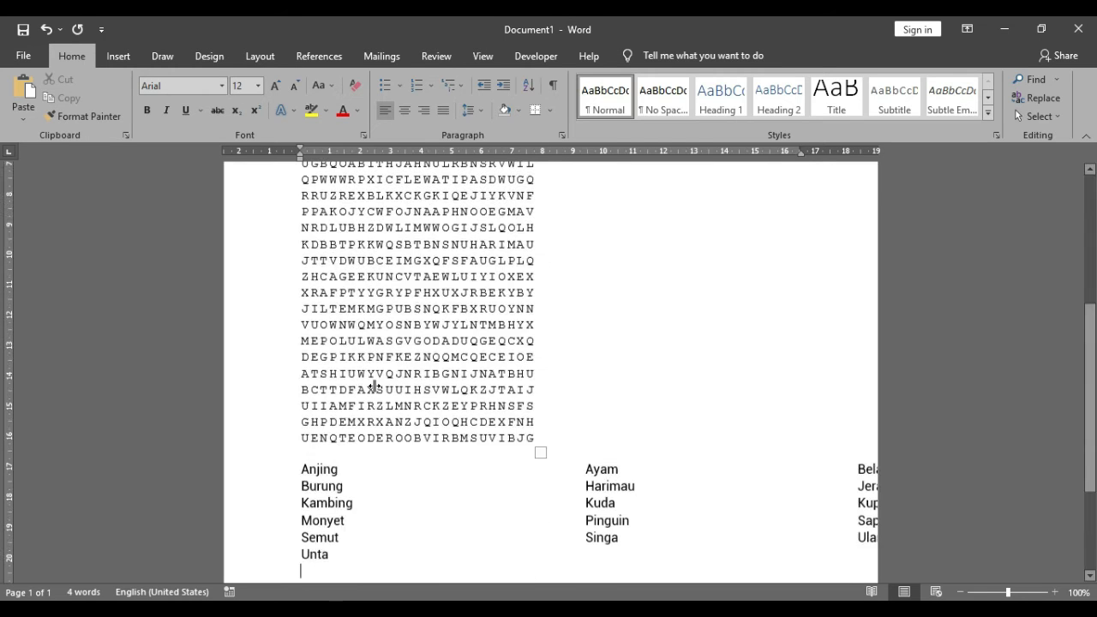
click(513, 506)
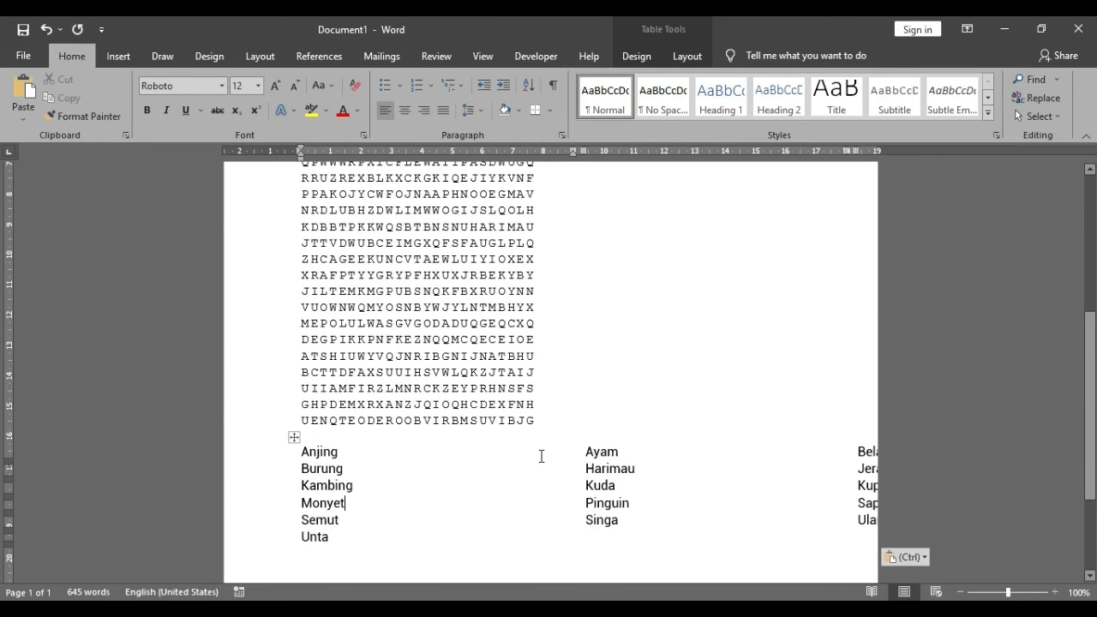
click(540, 456)
scroll(539, 455, up, 5)
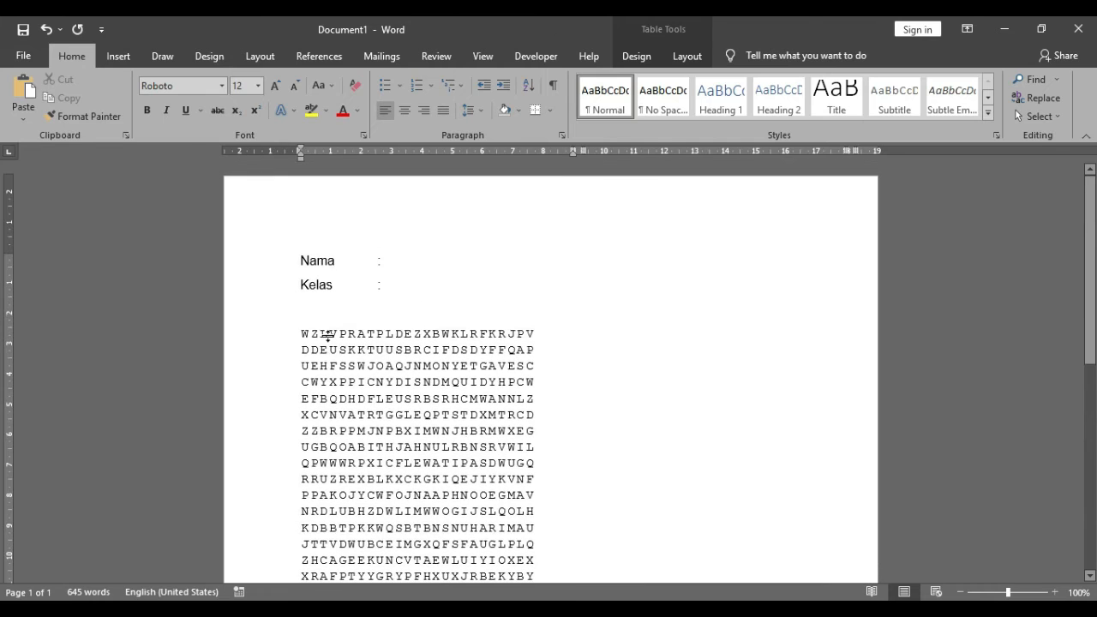
scroll(462, 428, down, 5)
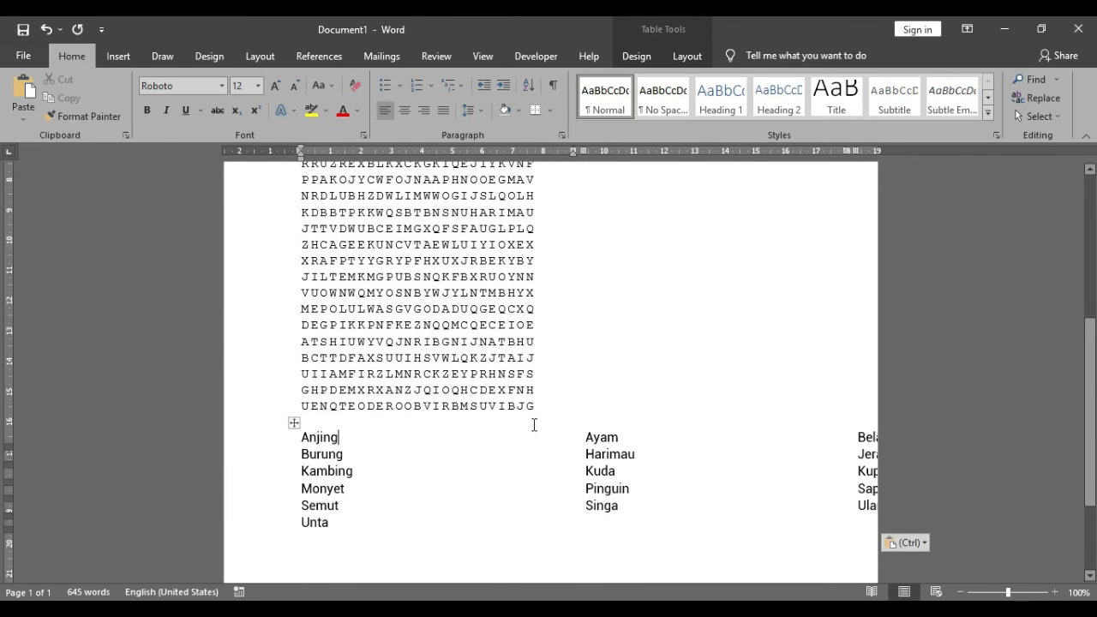
- Set the font of the entire animal word list table to Arial, size 11
click(290, 422)
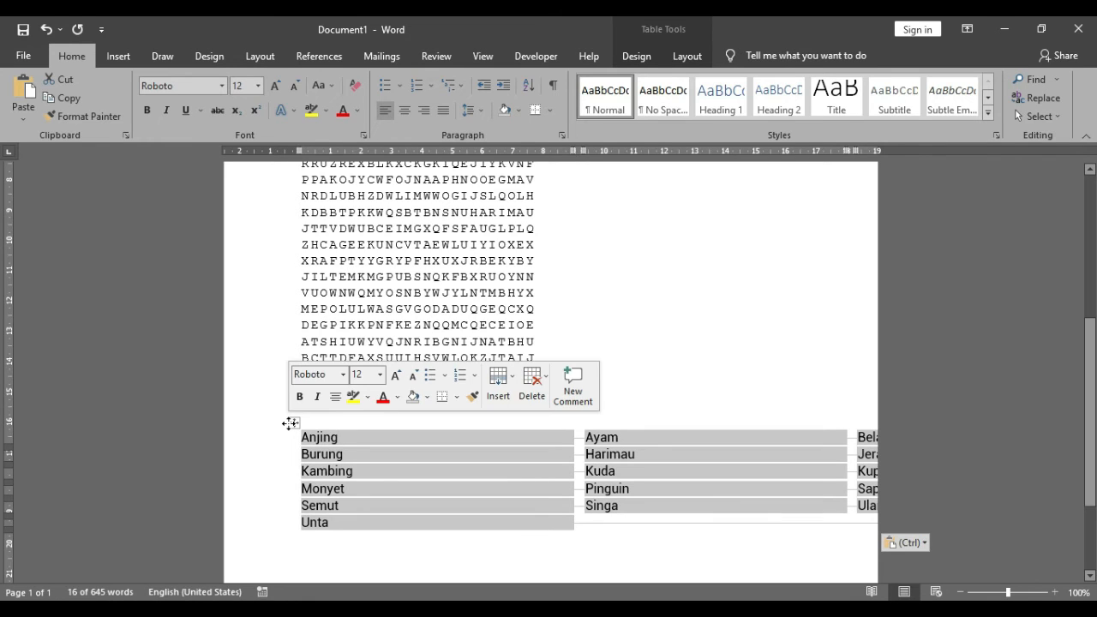
click(201, 86)
text(Ar)
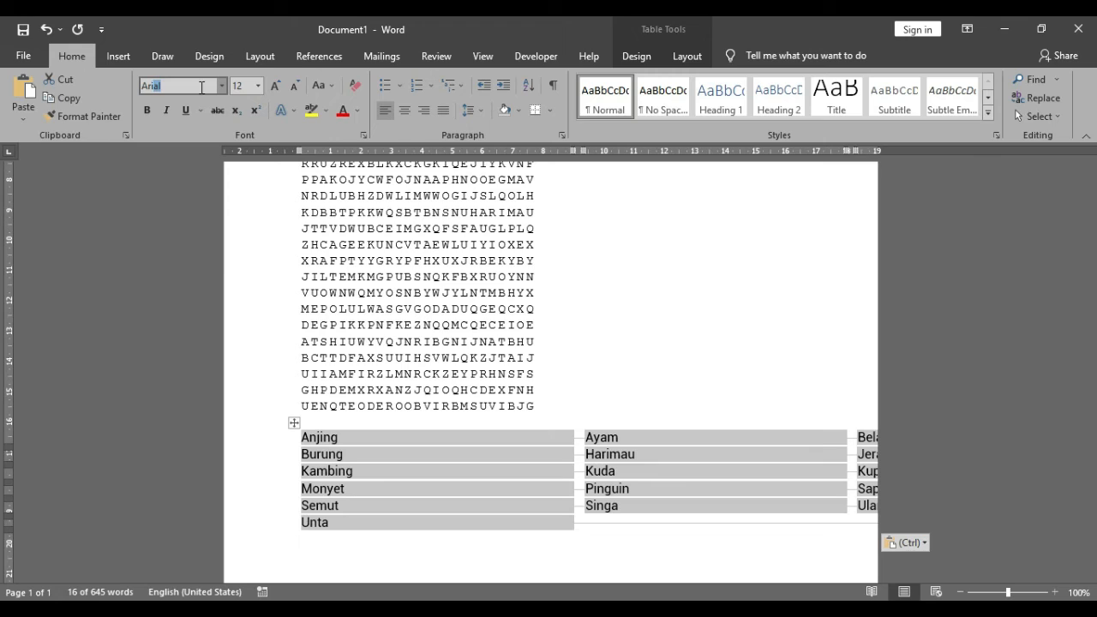
key(Tab)
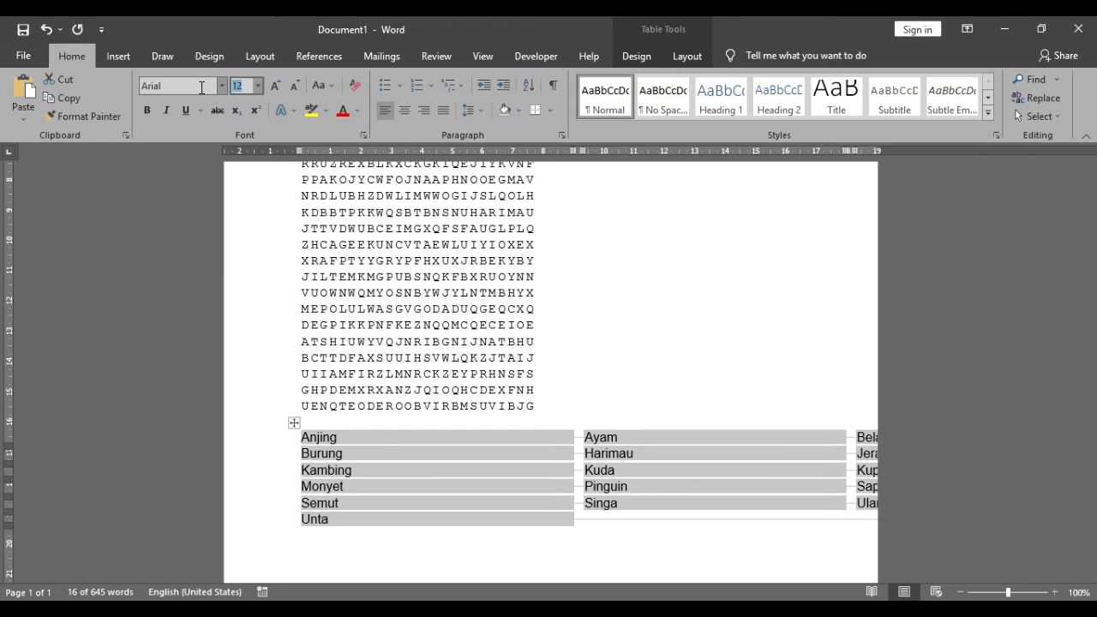
text(11)
key(Return)
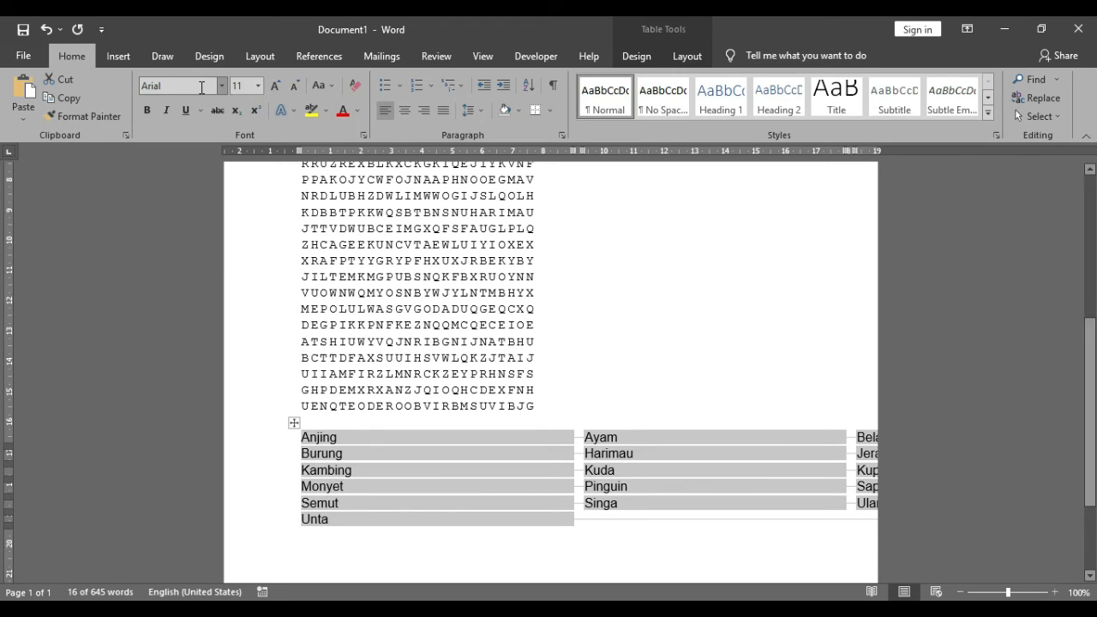
click(549, 500)
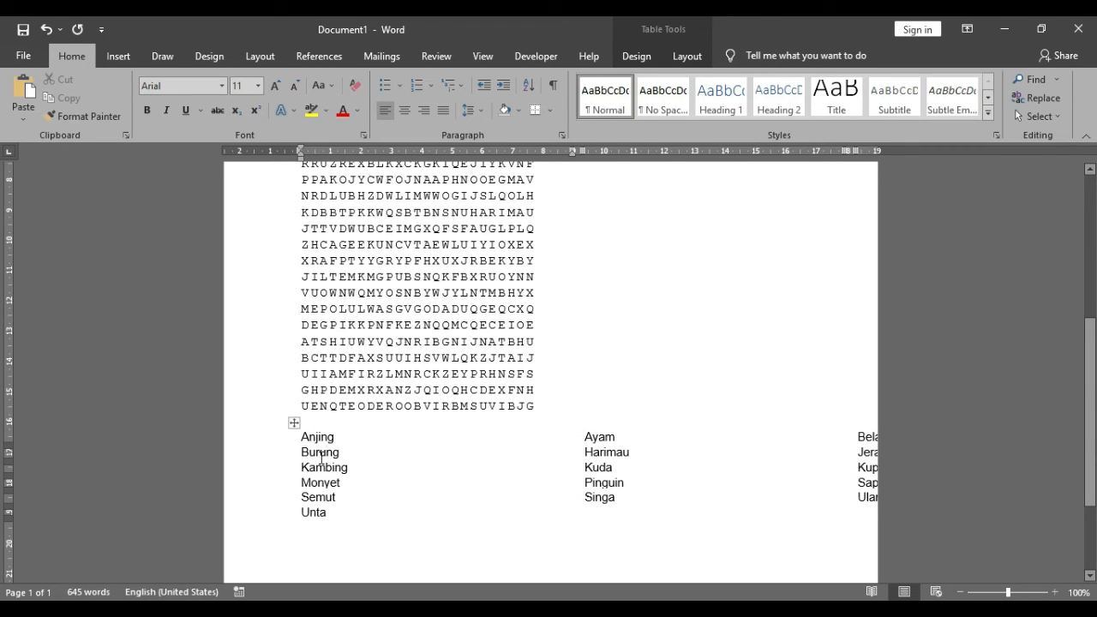
- Narrow the three columns of the word list table so that the whole table fits within the page width
drag(570, 146, 439, 177)
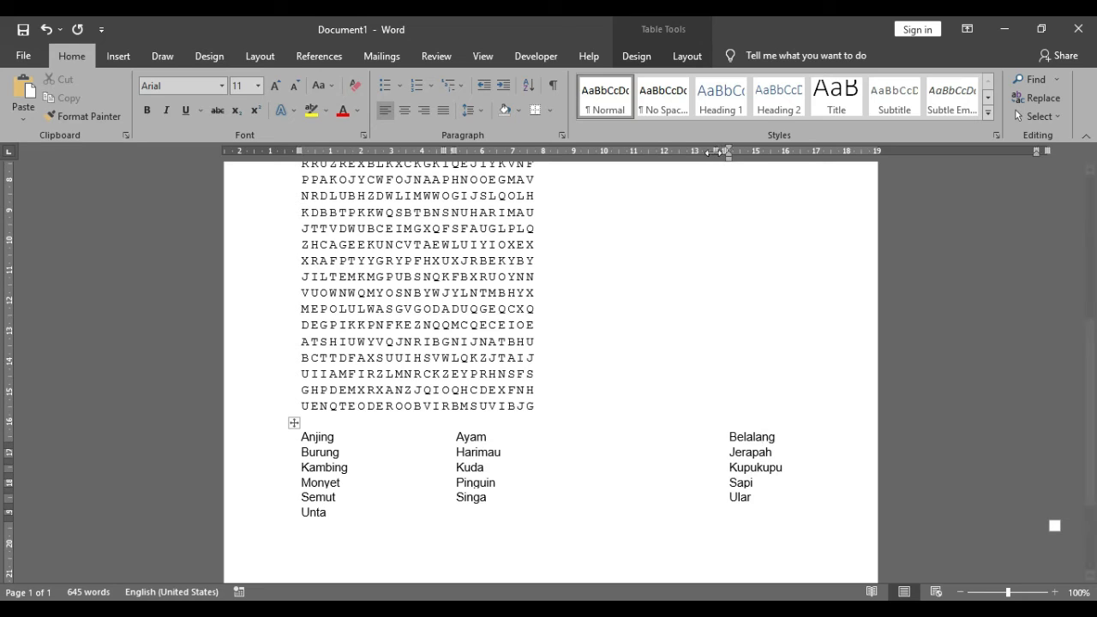
drag(715, 153, 619, 158)
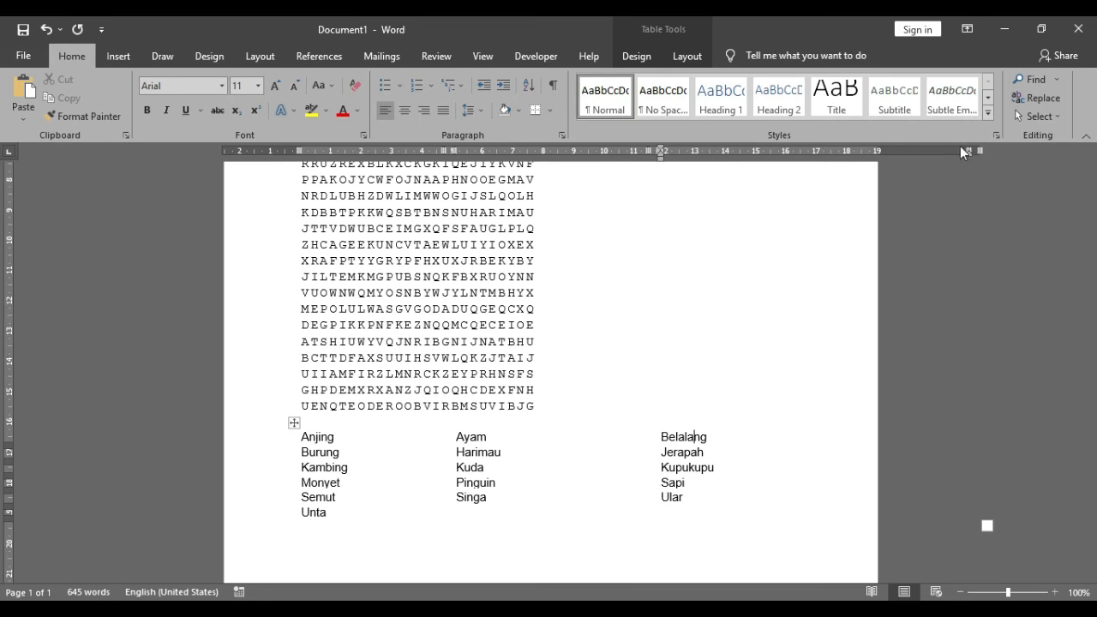
drag(887, 147, 837, 155)
click(486, 437)
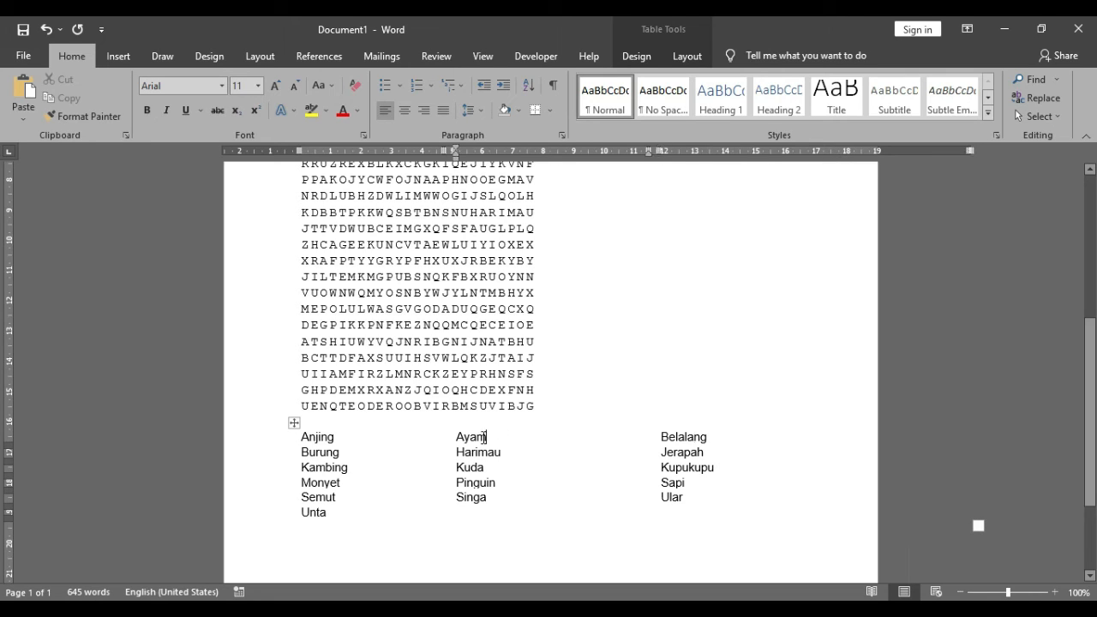
drag(649, 150, 565, 151)
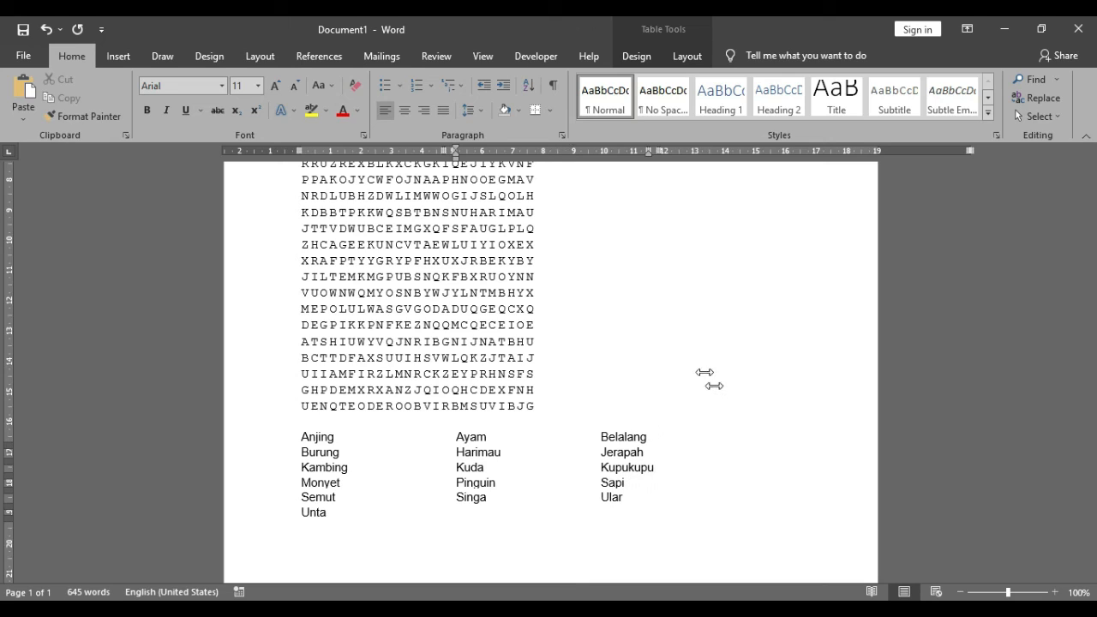
click(687, 428)
click(649, 435)
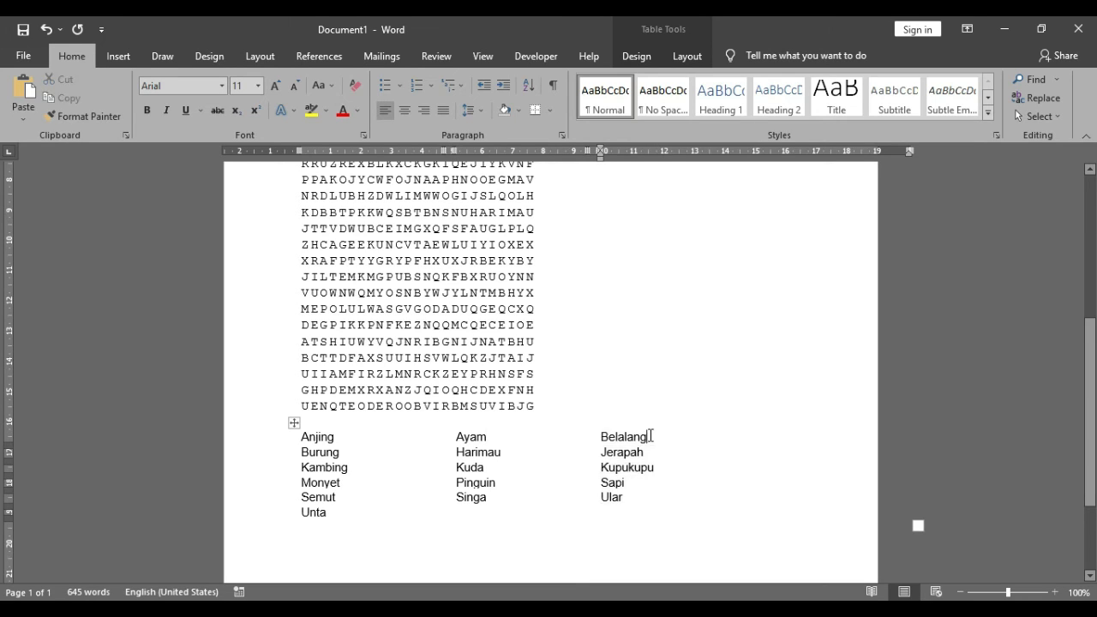
drag(910, 148, 750, 152)
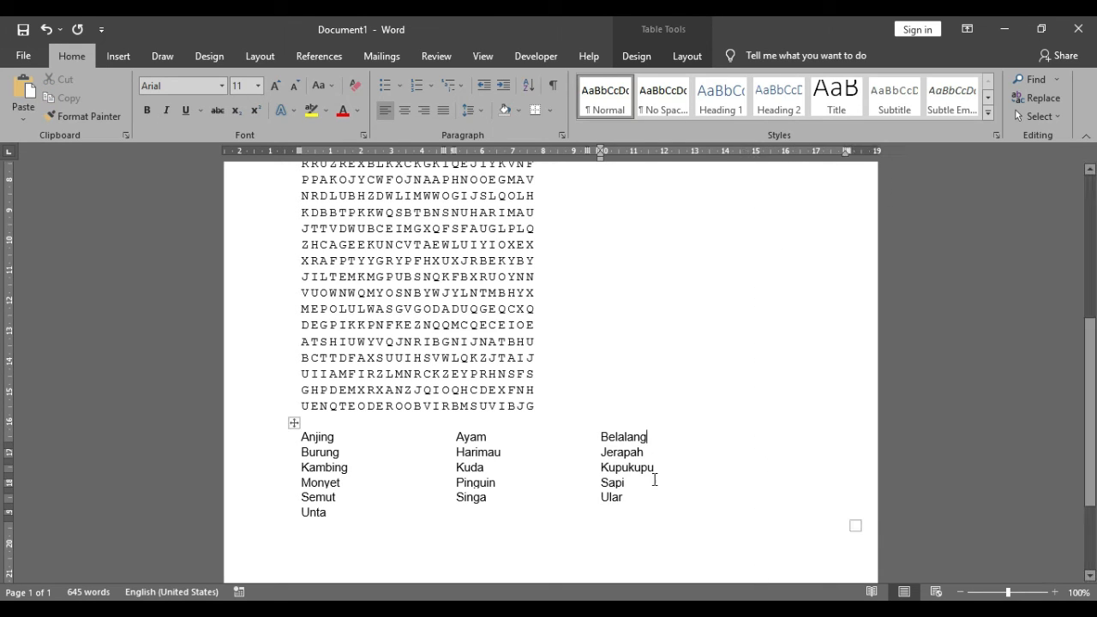
- Select the whole letter grid table and apply the plain table style with all cell borders to it
scroll(649, 472, up, 5)
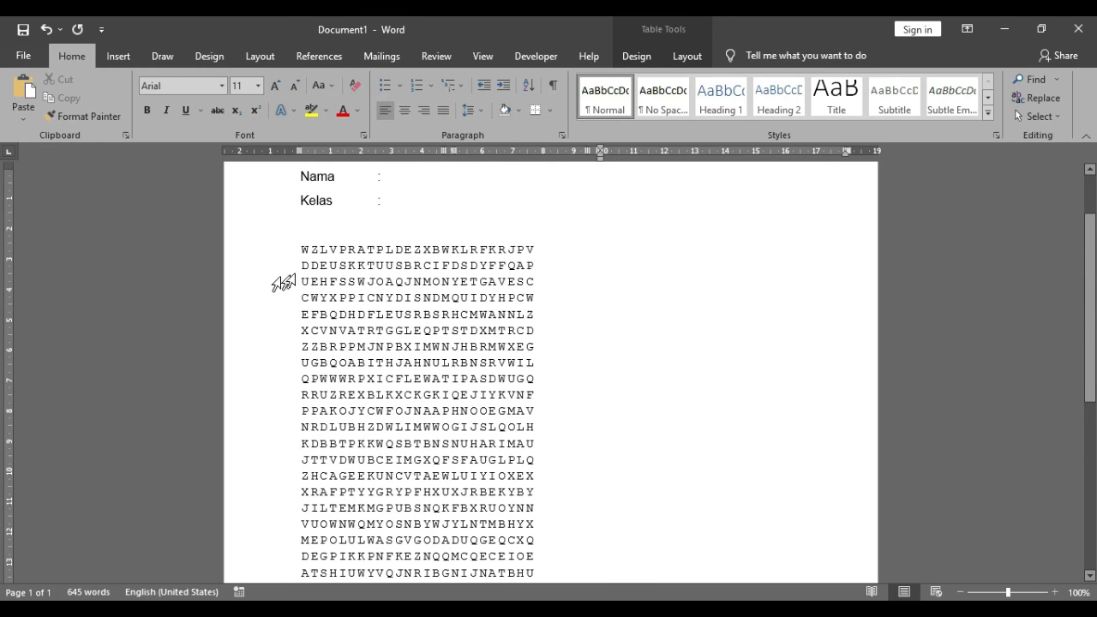
click(279, 284)
click(315, 258)
click(345, 371)
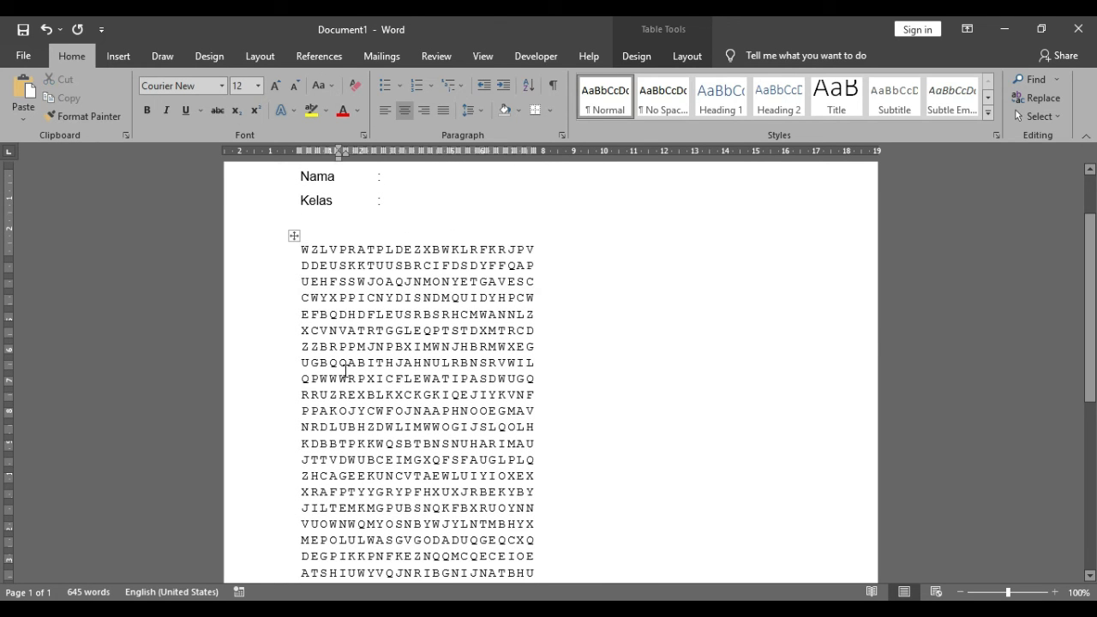
click(293, 236)
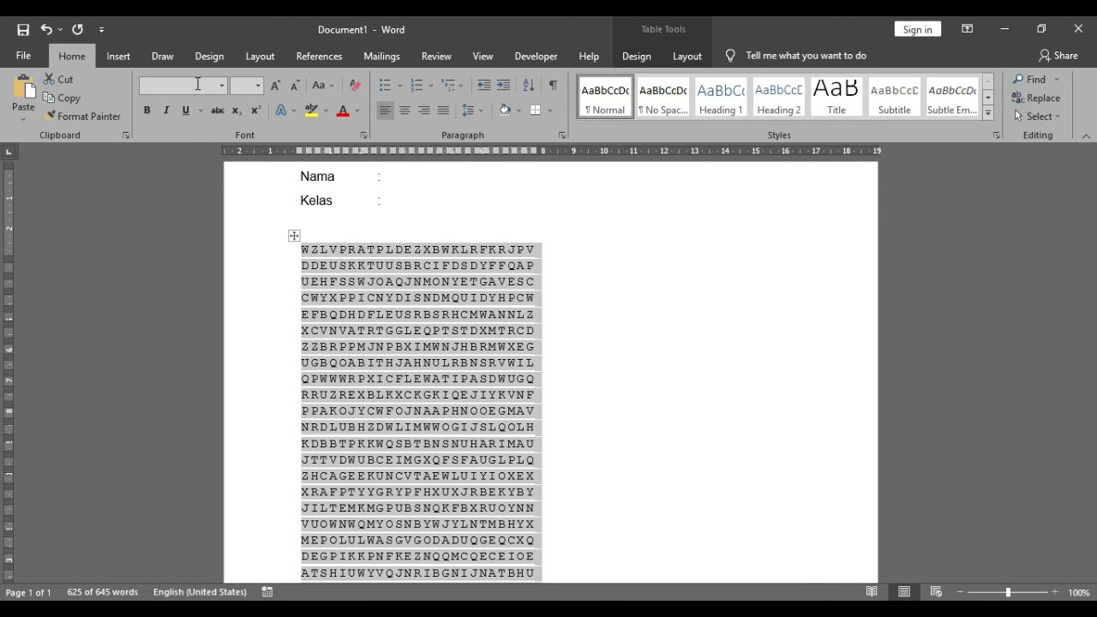
click(198, 85)
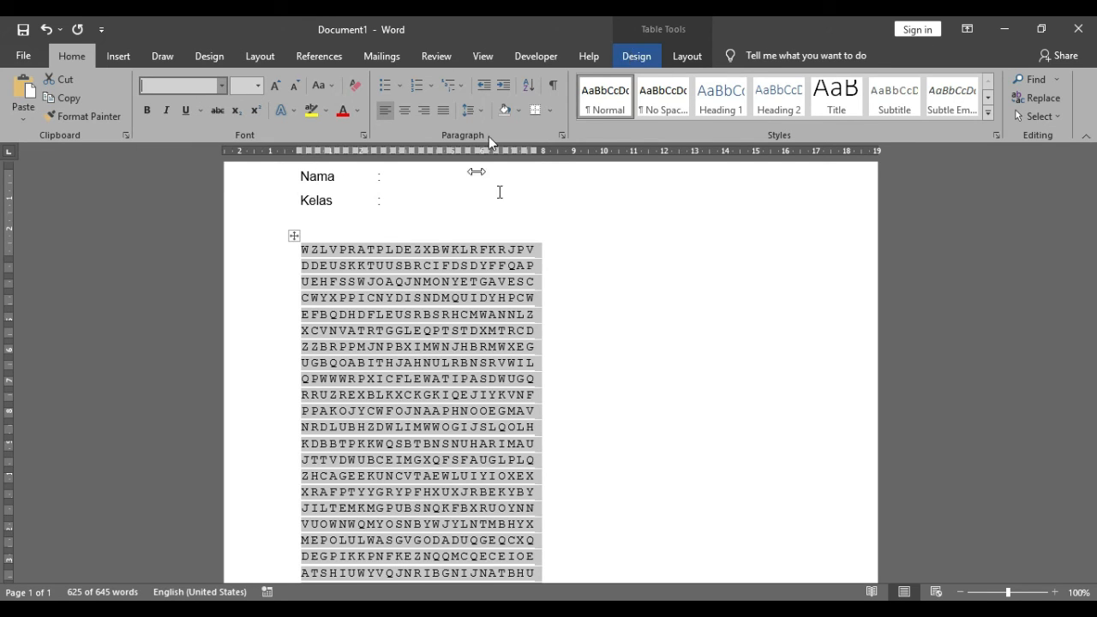
click(636, 58)
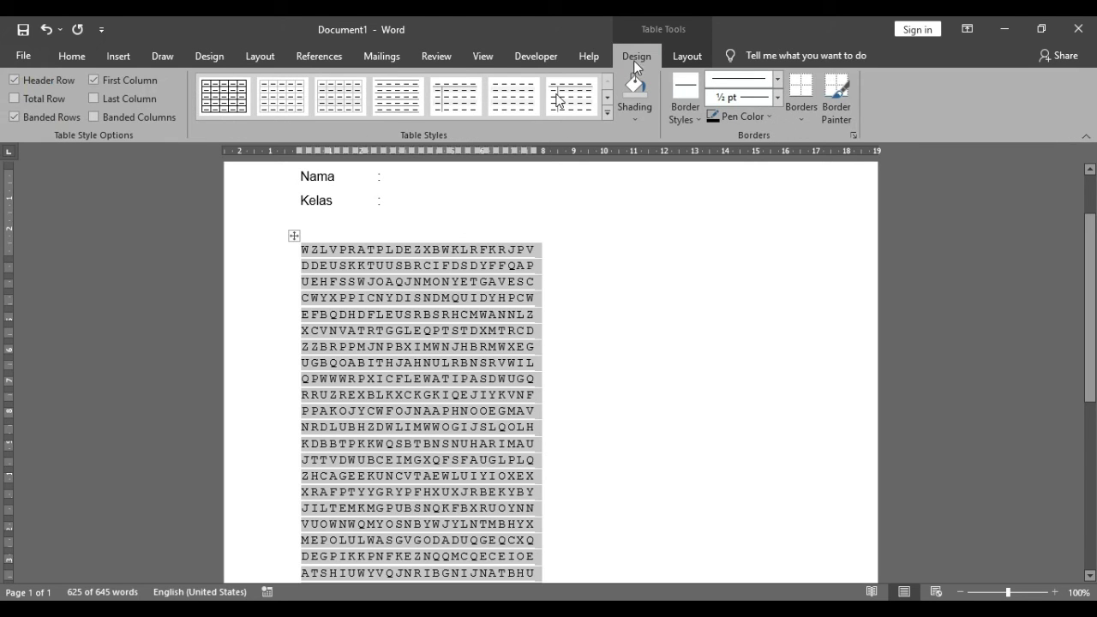
click(236, 100)
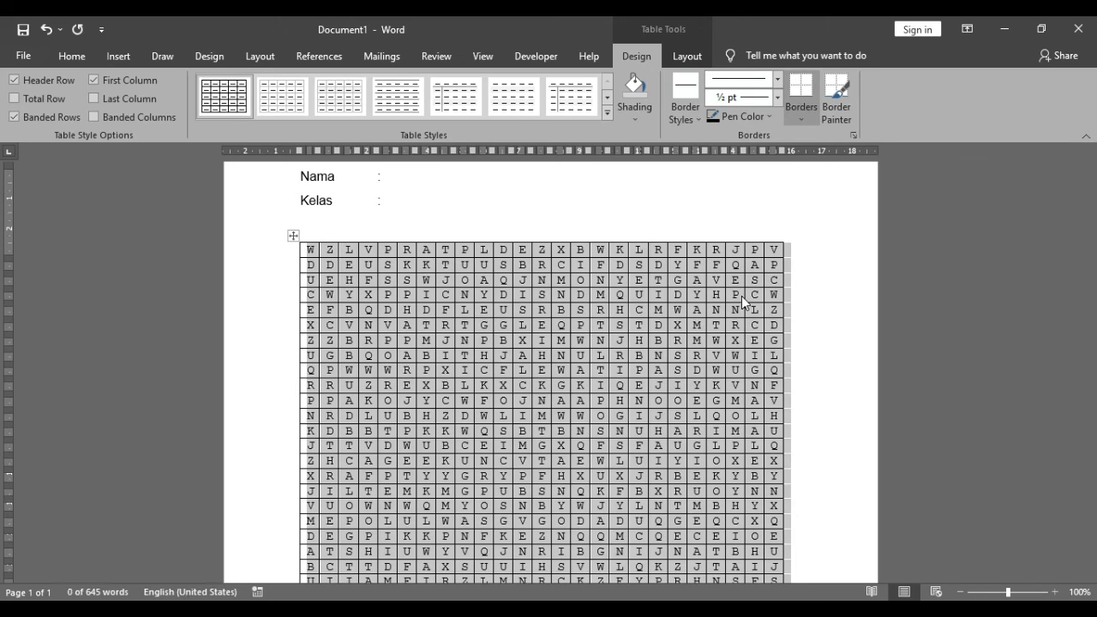
scroll(741, 295, down, 8)
scroll(741, 296, up, 1)
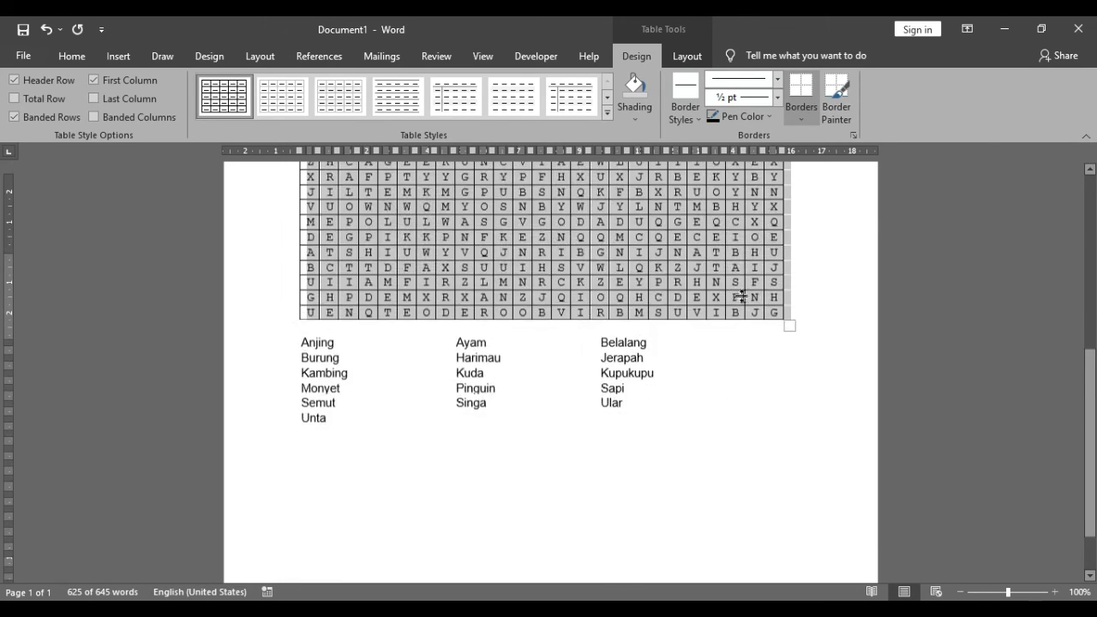
scroll(741, 296, up, 7)
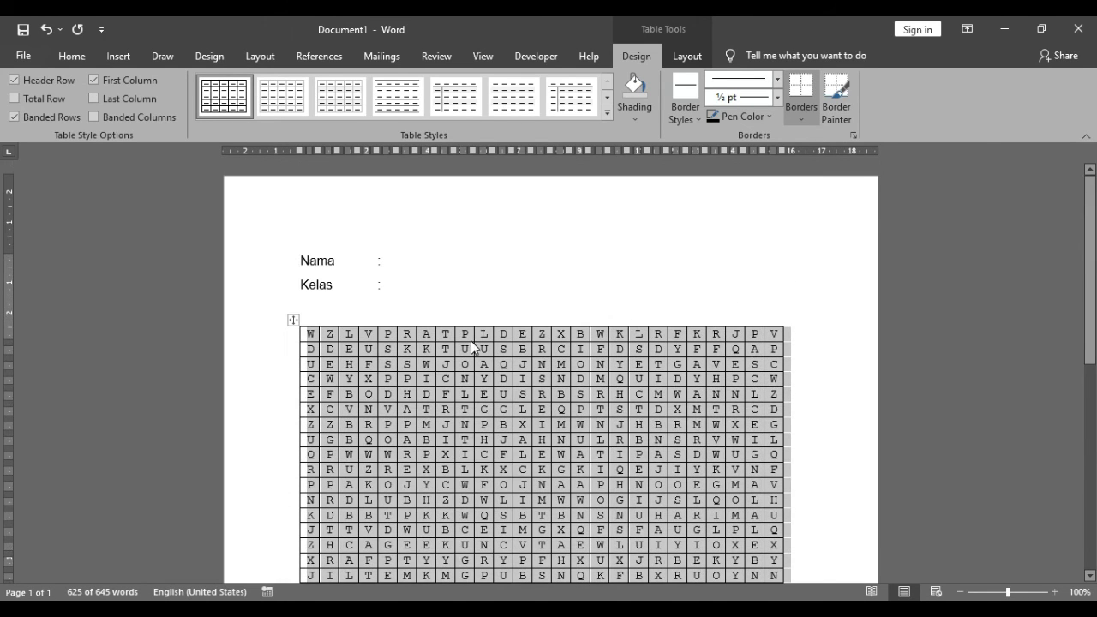
- Remove all borders from the letter grid table with the No Border option
click(76, 57)
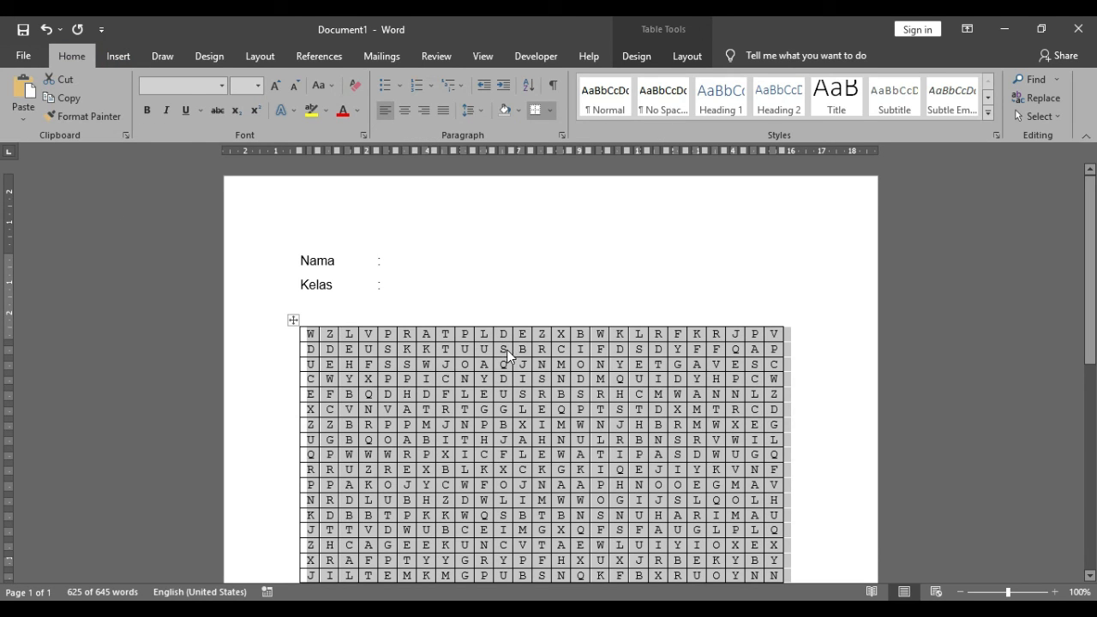
click(507, 350)
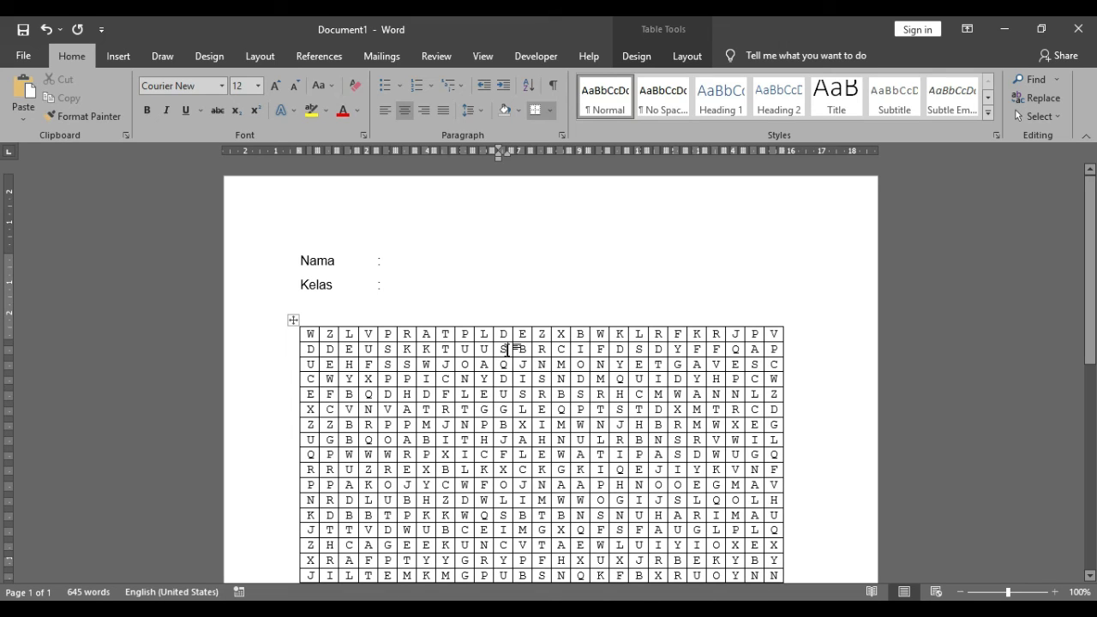
click(294, 319)
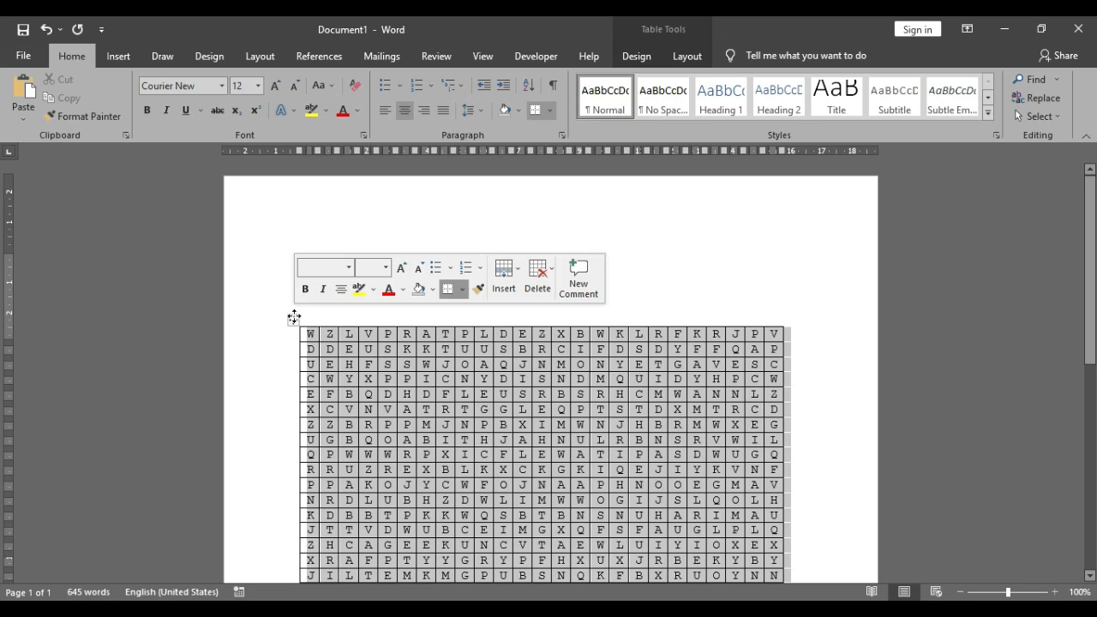
click(551, 113)
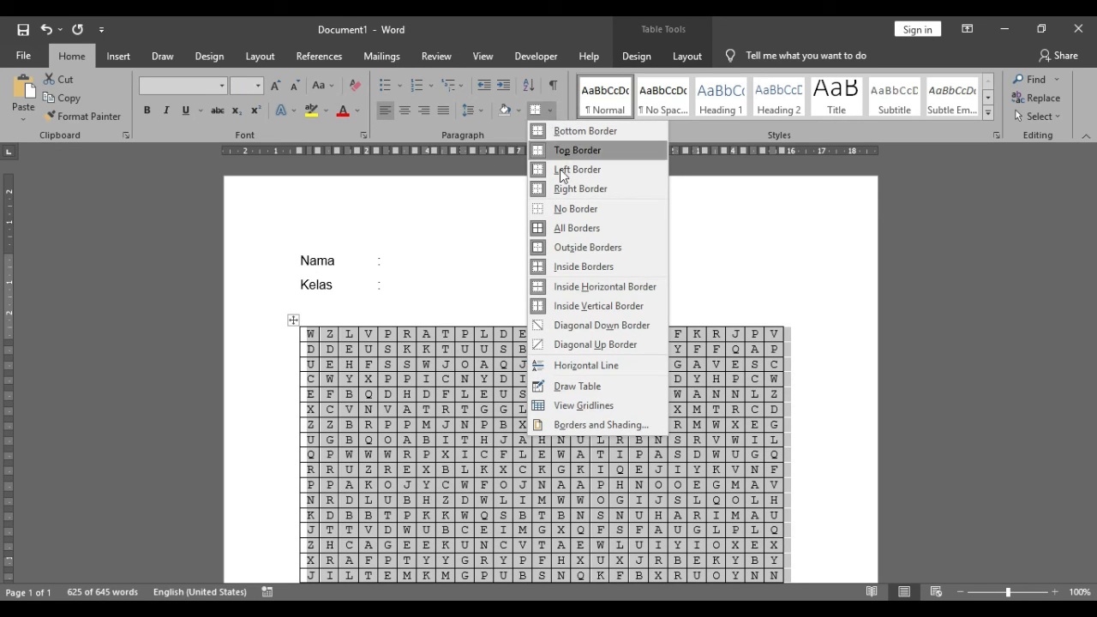
click(568, 211)
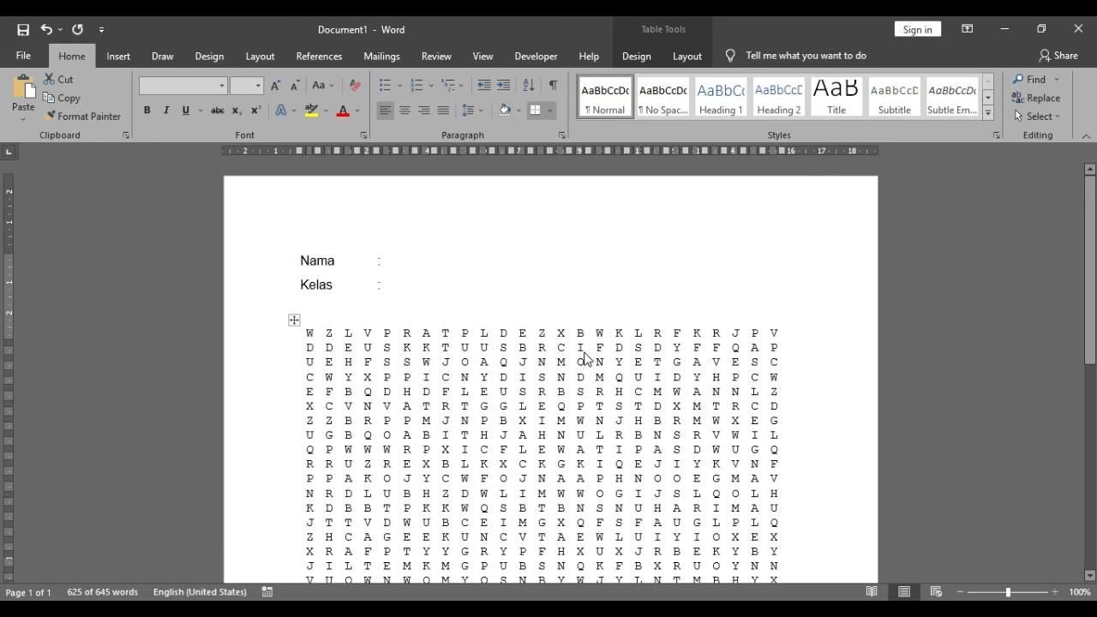
click(586, 355)
scroll(585, 352, down, 7)
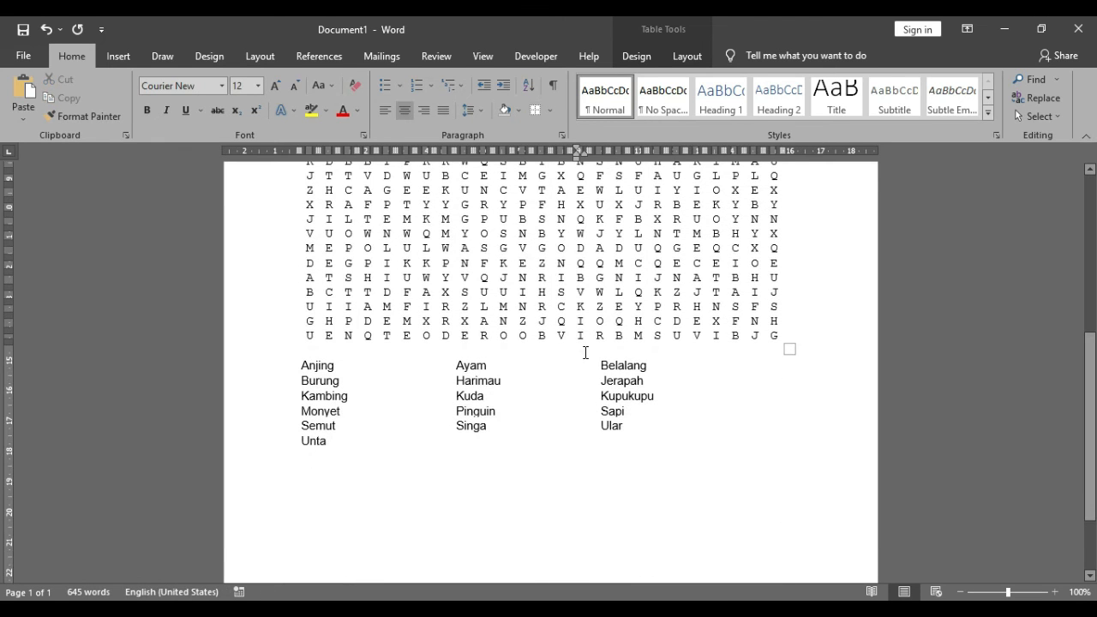
- Try setting the font of the whole letter grid table to Arial, size 11
scroll(585, 352, up, 7)
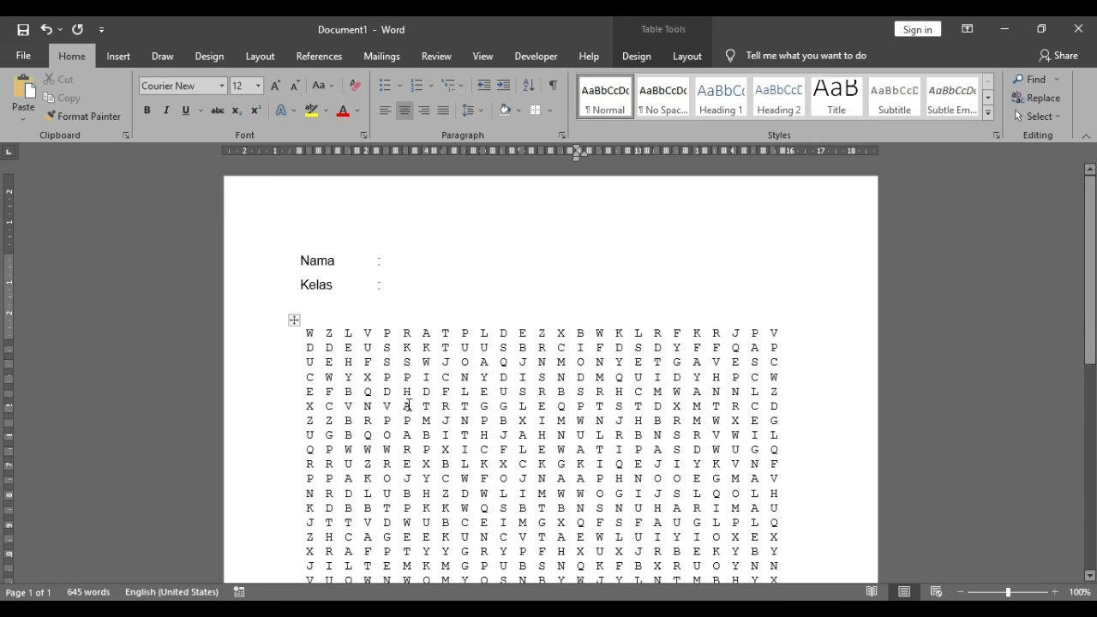
click(293, 321)
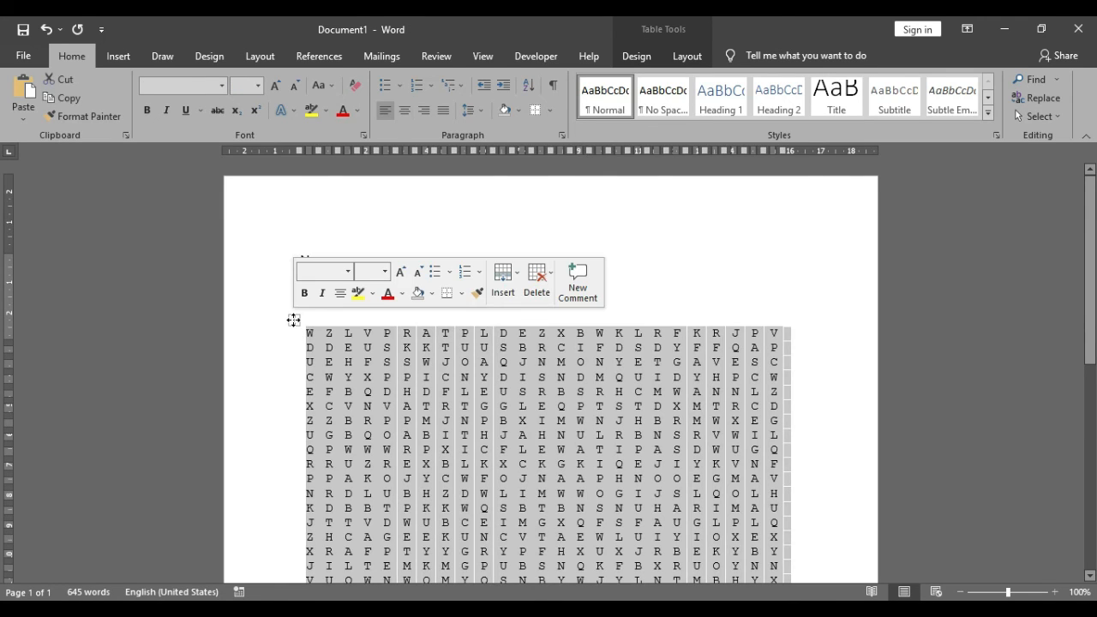
click(164, 88)
text(Ar)
click(243, 87)
text(11)
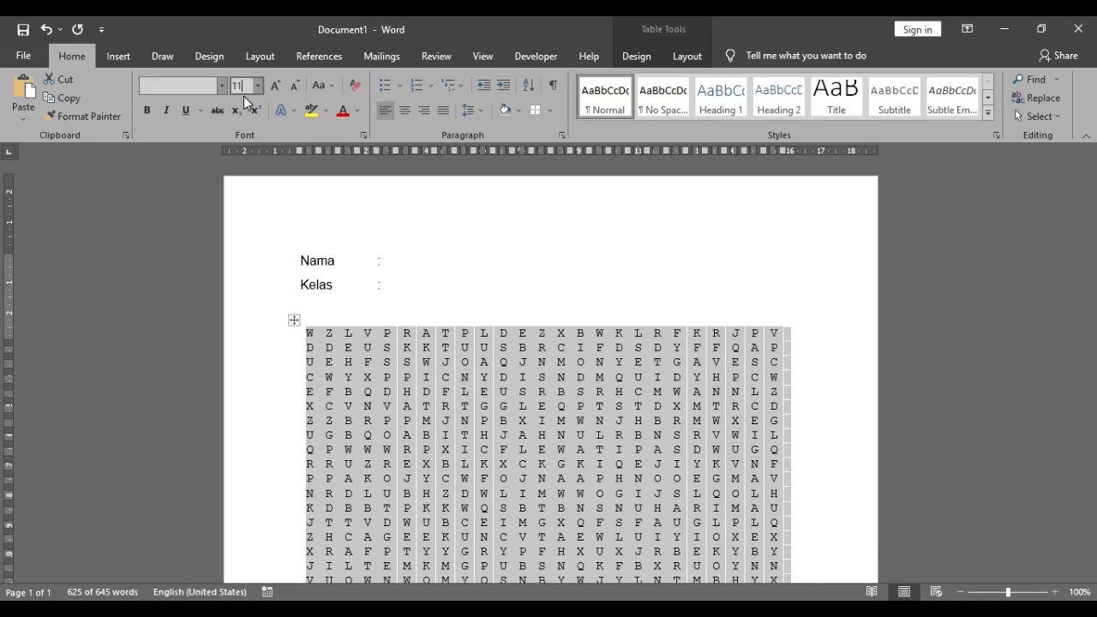
key(Return)
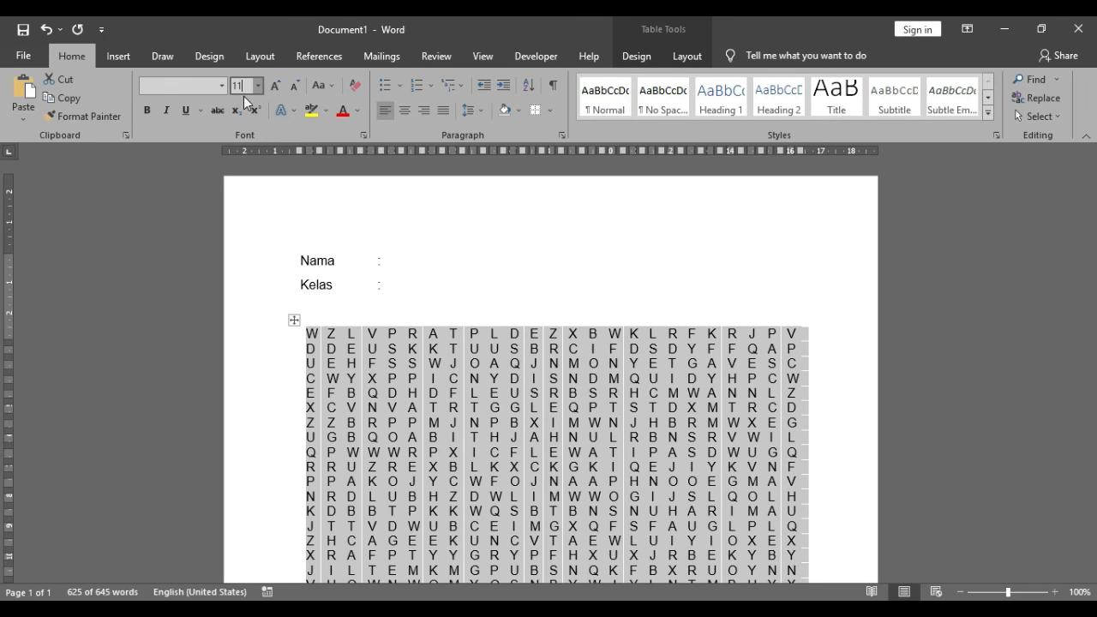
- Try shrinking the letter grid's text to size 10 and check how the page looks
click(294, 87)
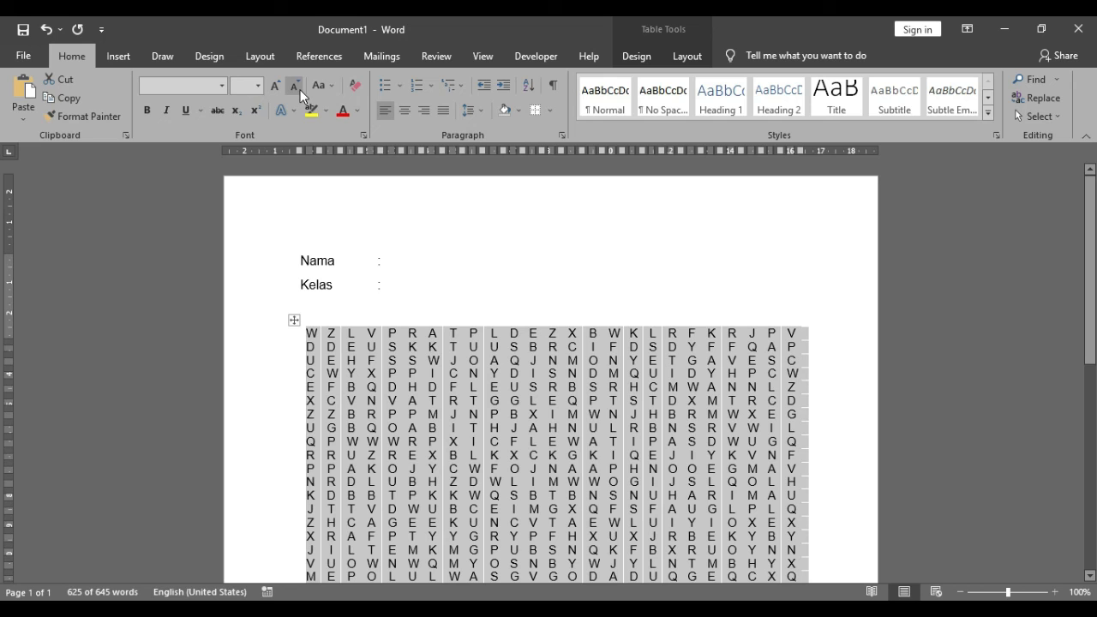
click(300, 91)
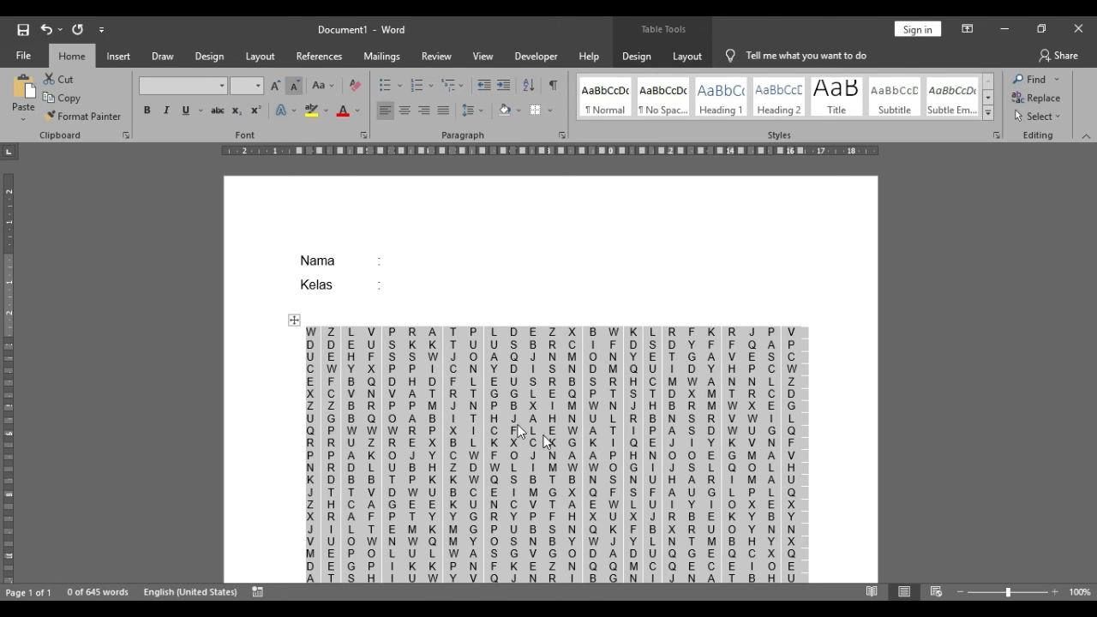
double_click(550, 430)
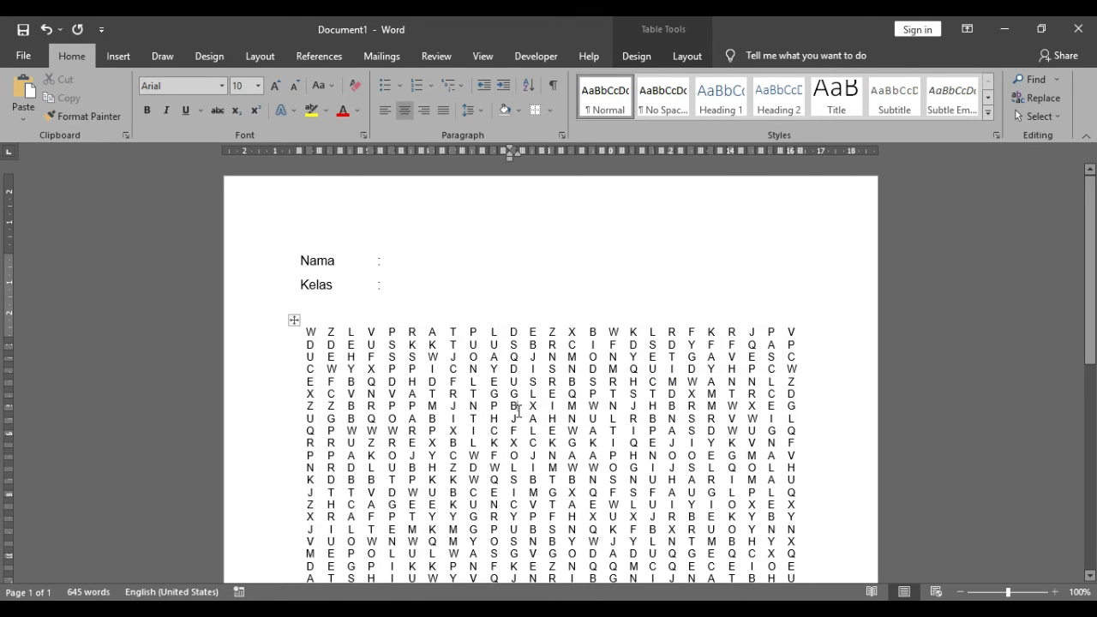
scroll(517, 412, down, 5)
scroll(517, 411, up, 5)
- Undo the font size reductions and the Arial font change on the letter grid table
key(ctrl+z)
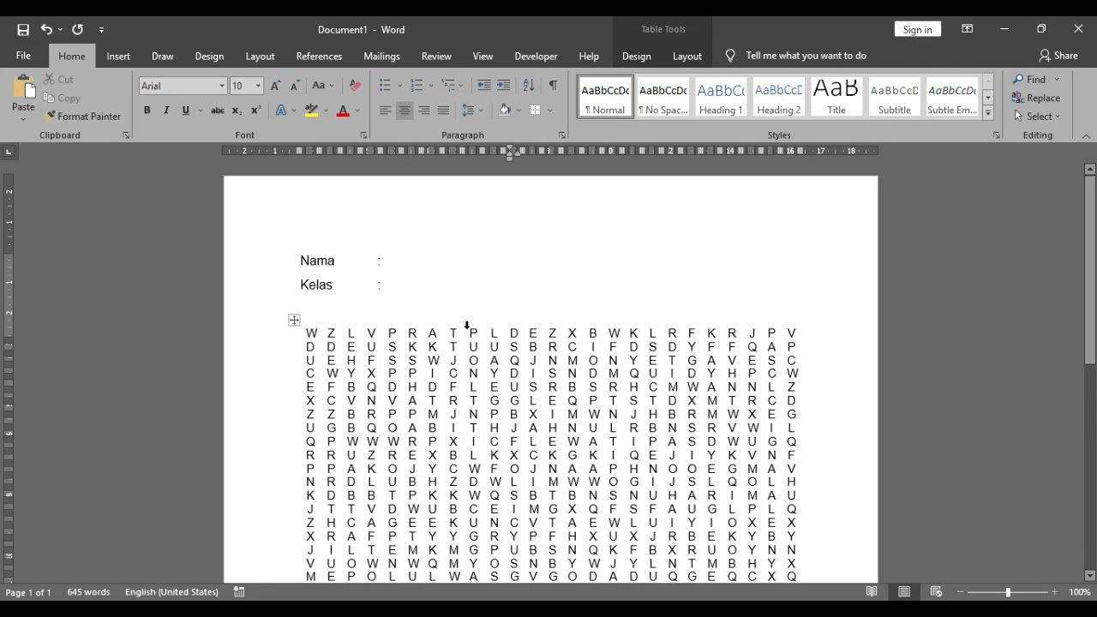
click(467, 326)
click(391, 334)
key(ctrl+z)
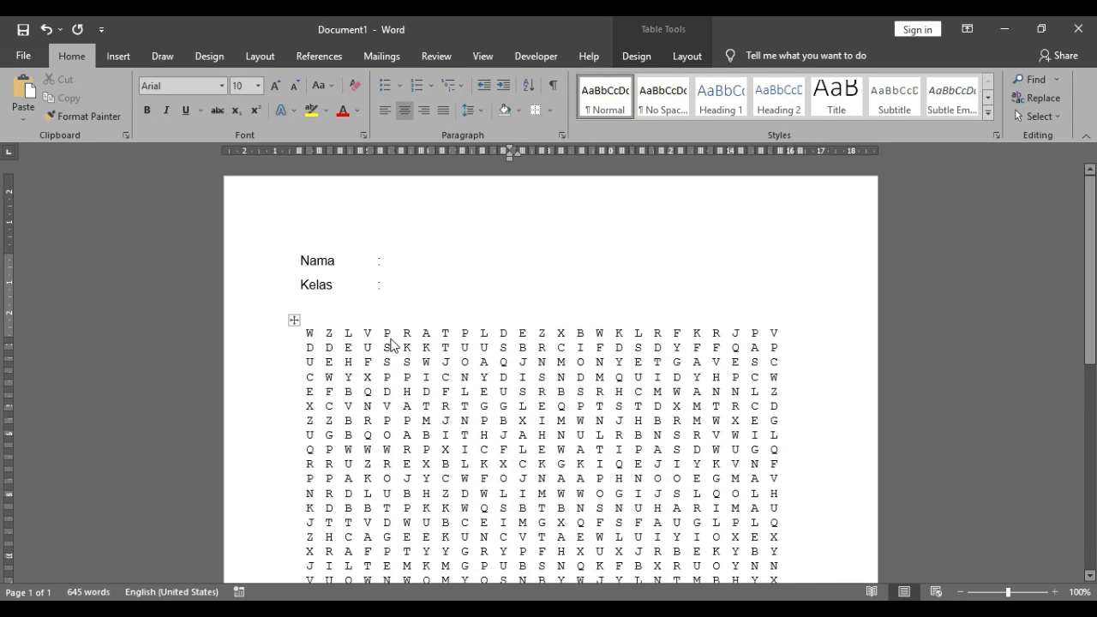
- Undo the removal of the letter grid's borders and check the whole worksheet page
key(ctrl+z)
key(ctrl+z)
key(ctrl+z)
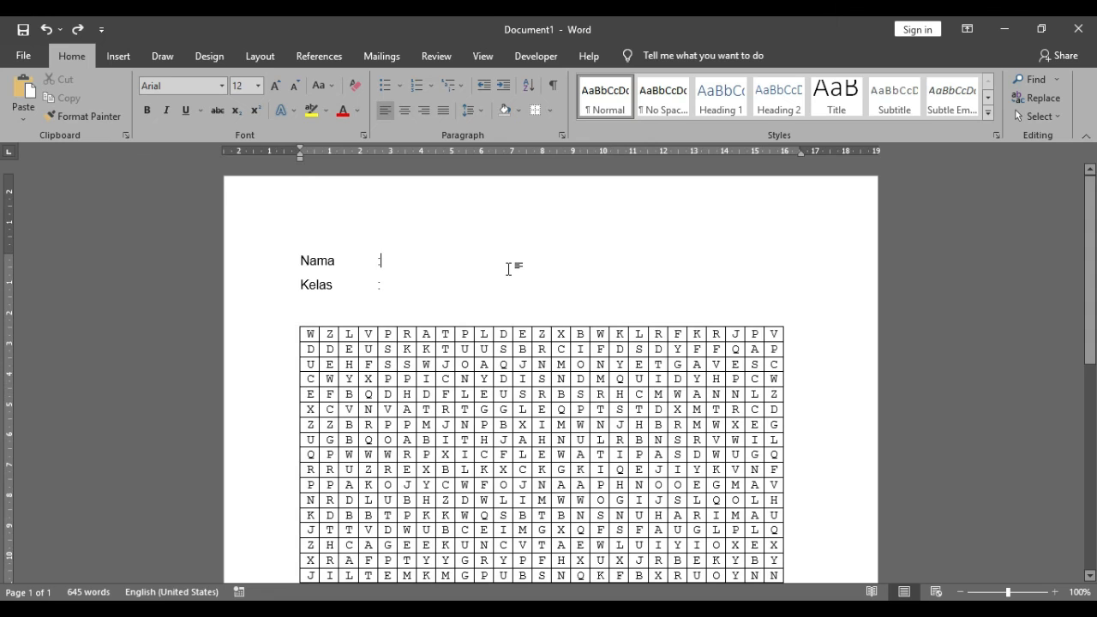
scroll(508, 269, down, 6)
scroll(506, 277, up, 6)
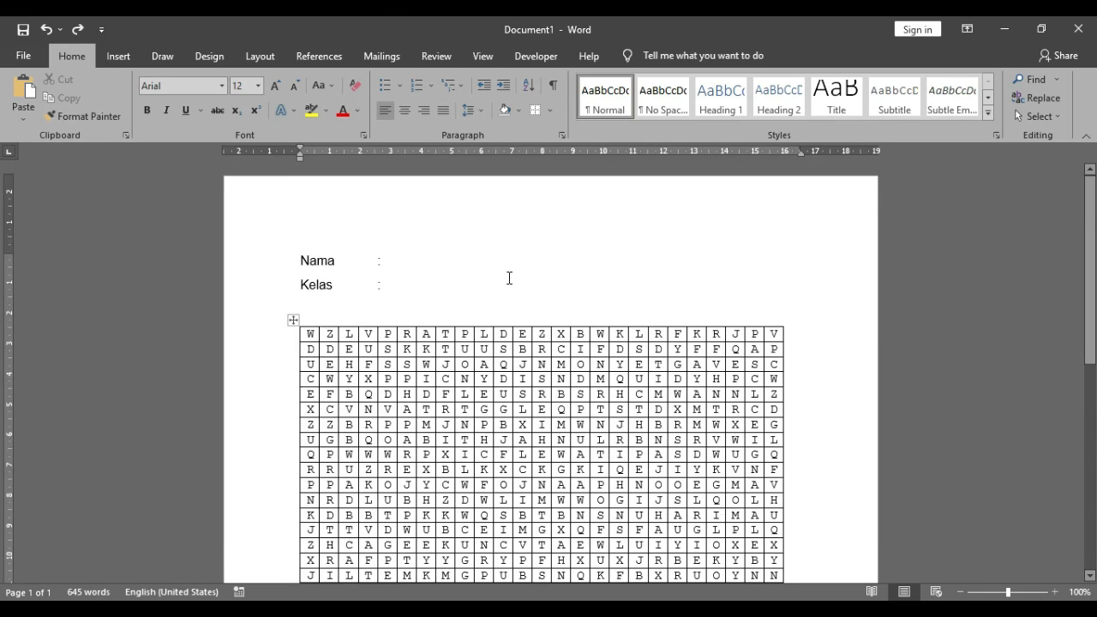